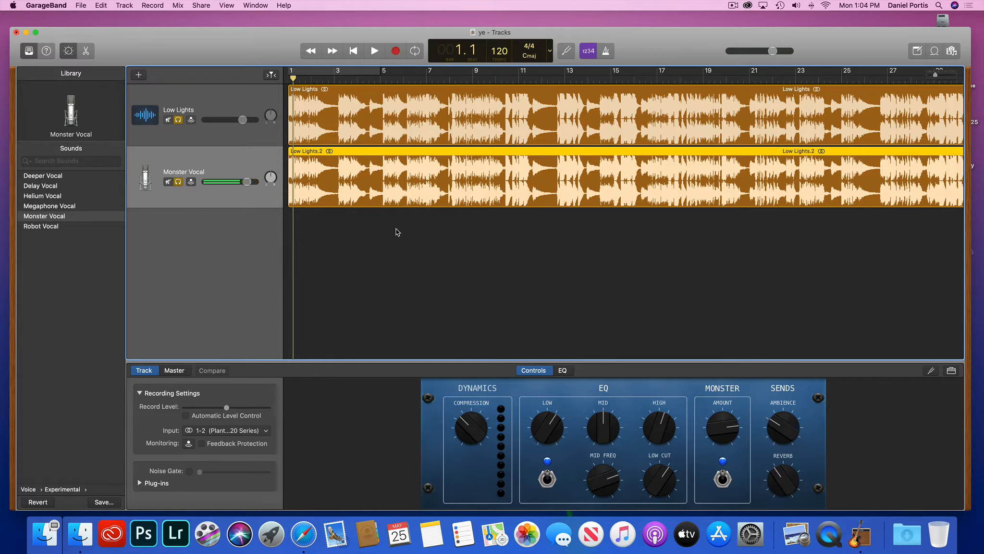
key("space")
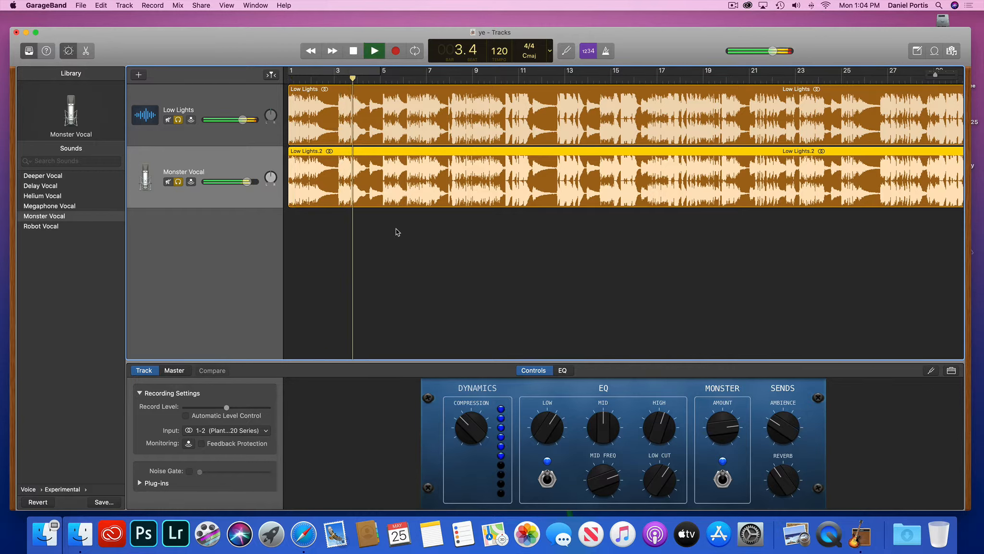
key("space")
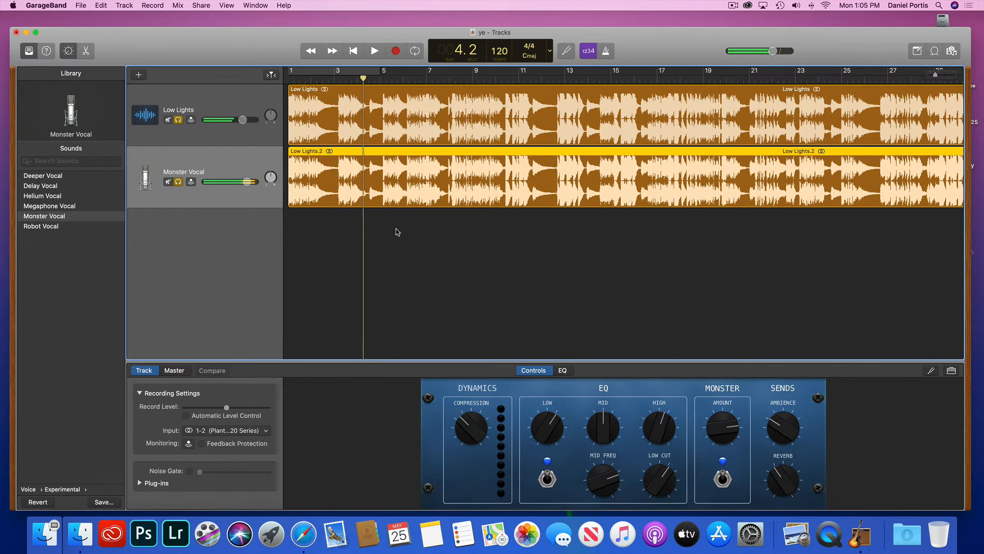
scroll(381, 223, "right", 2)
scroll(381, 224, "left", 3)
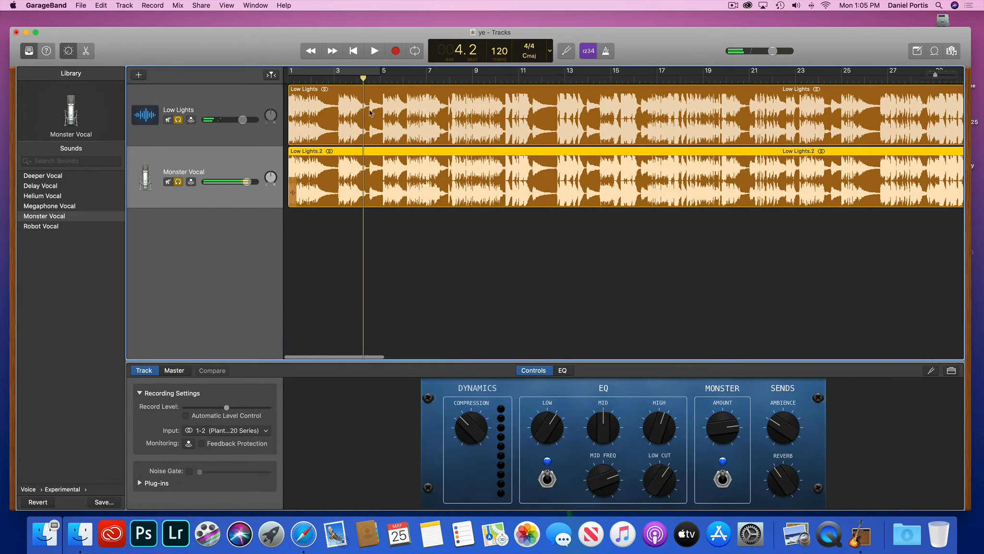
key("Return")
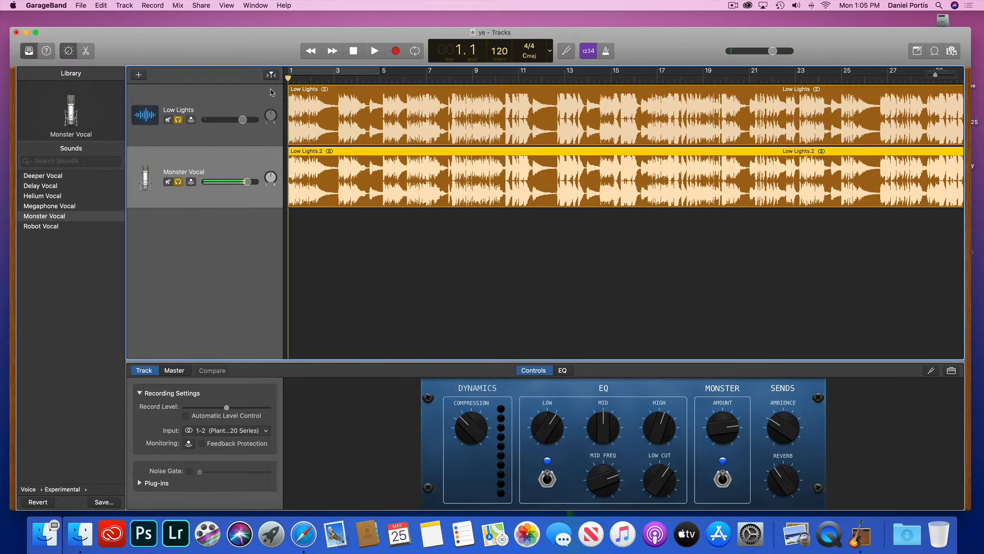
left_click(178, 120)
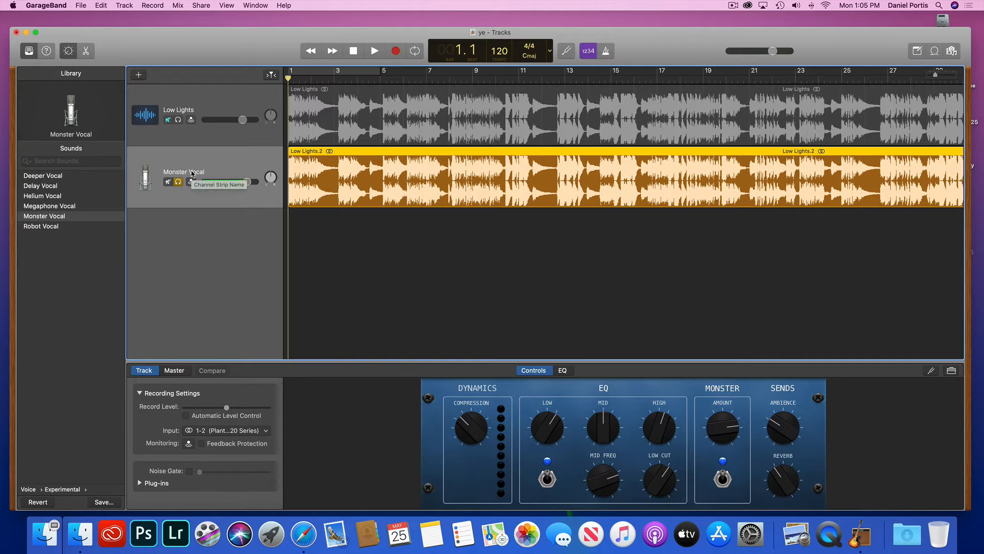
key("space")
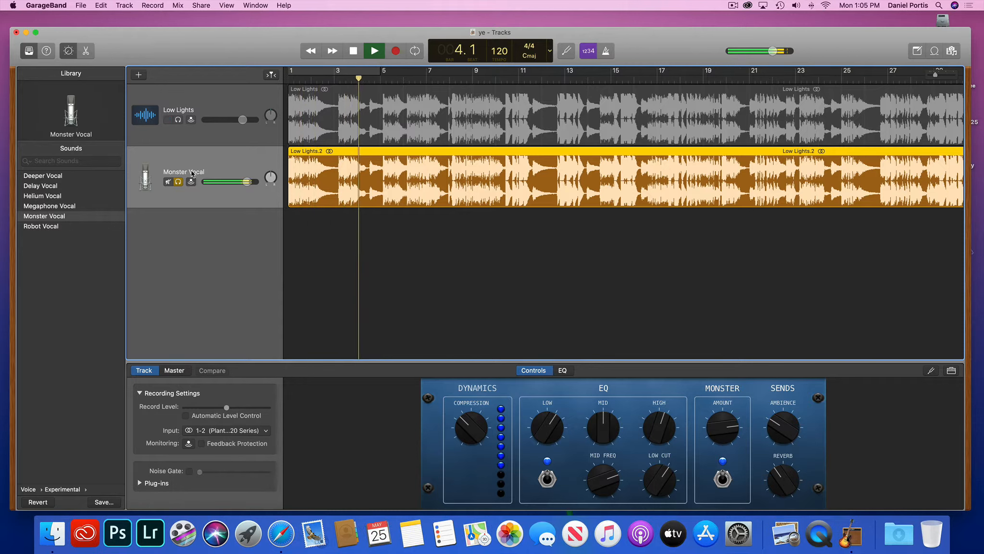
key("space")
left_click(178, 181)
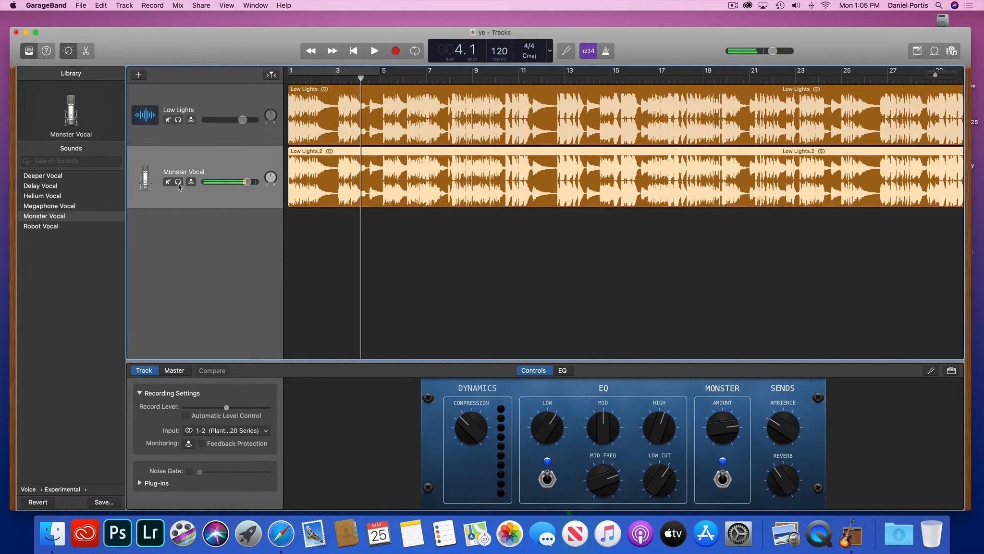
left_click(178, 119)
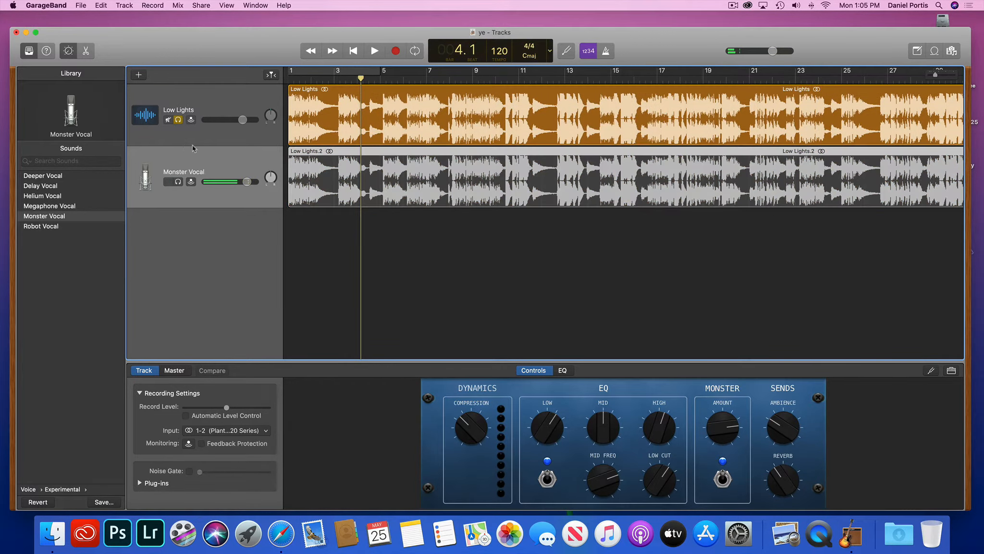
key("Return")
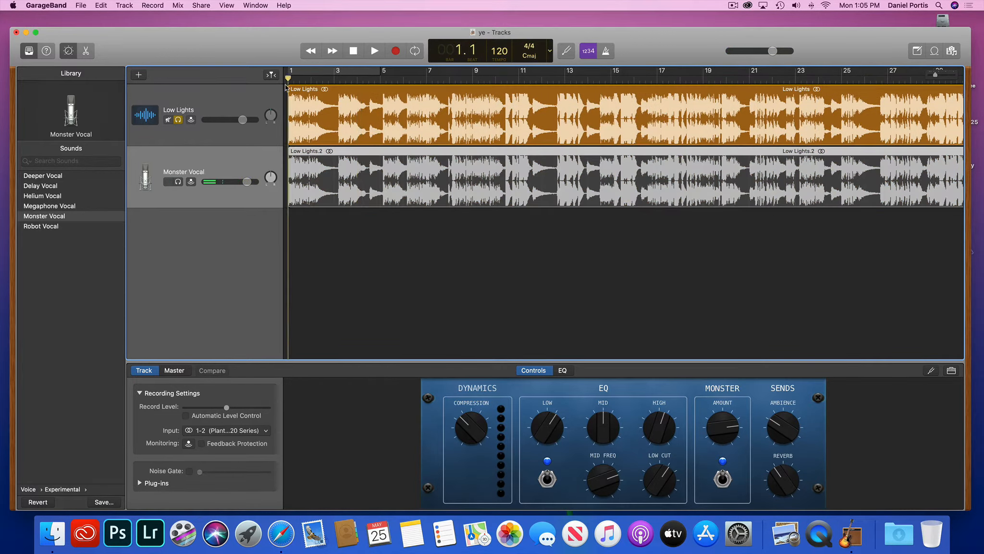
key("space")
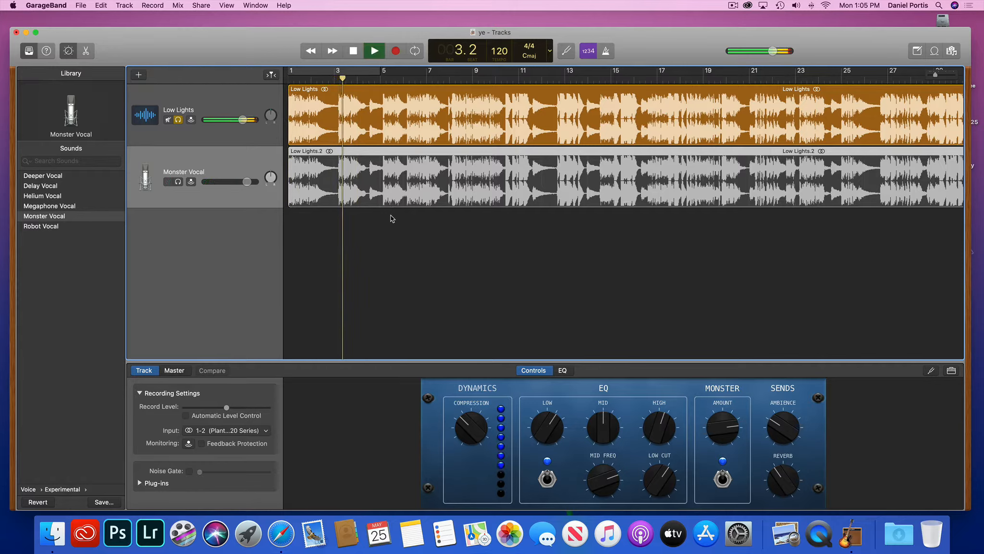
key("space")
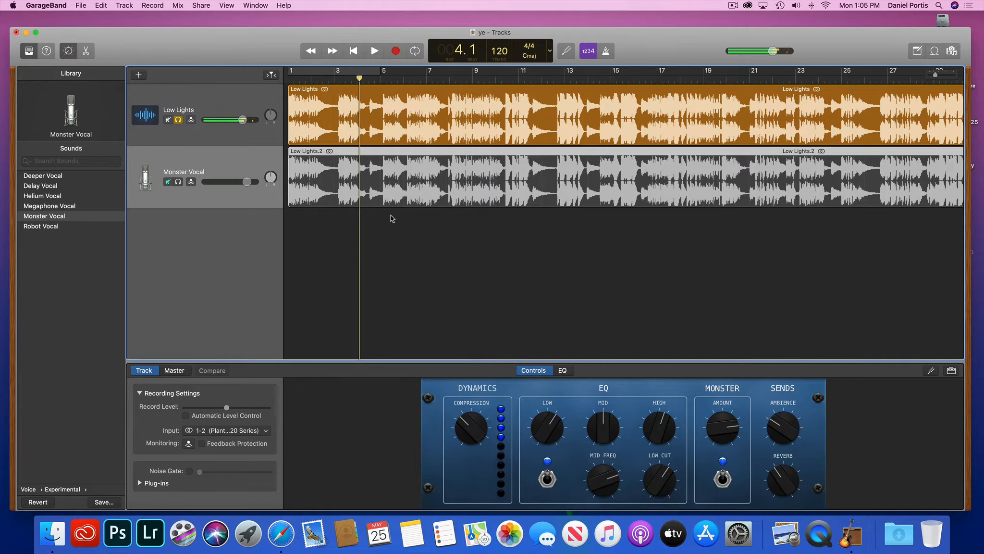
key("Return")
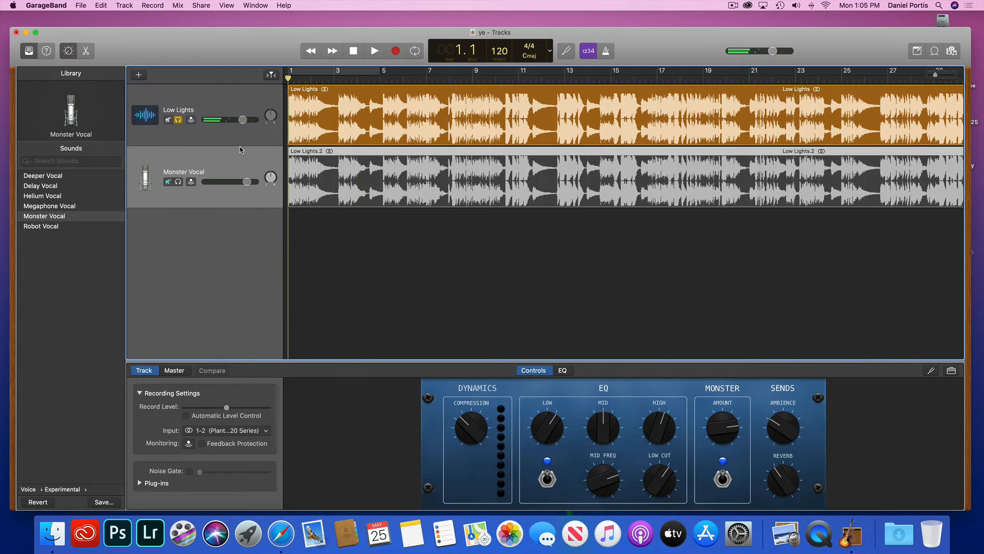
left_click(176, 185)
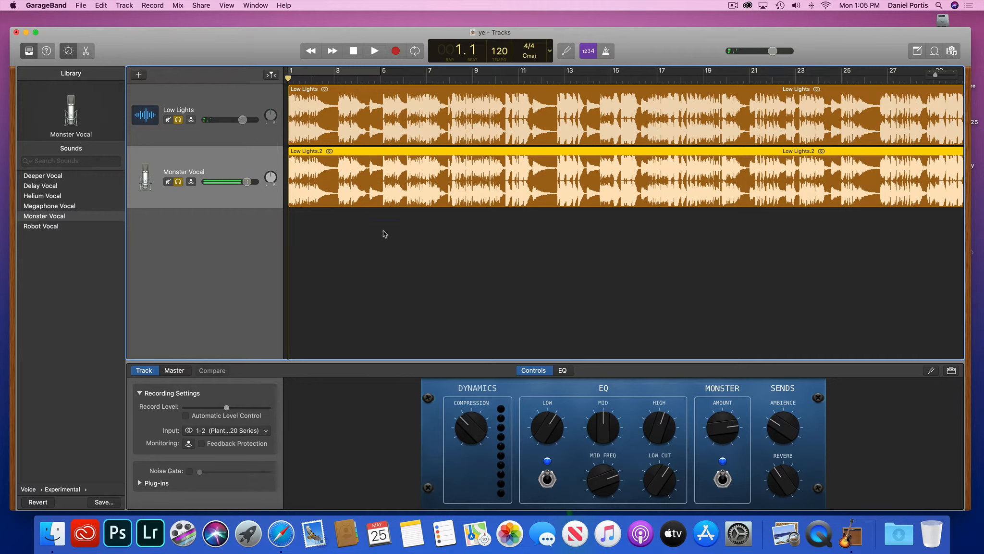
key("space")
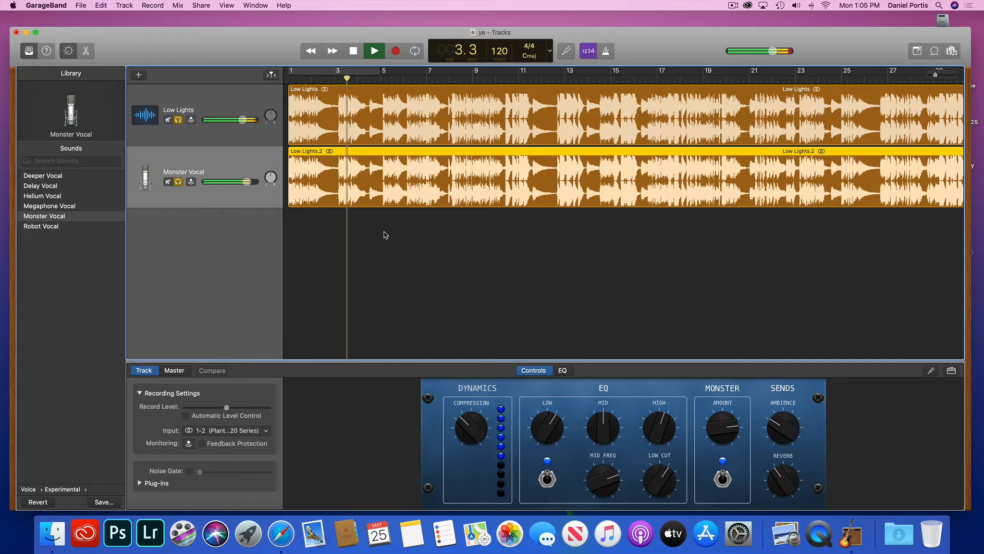
key("space")
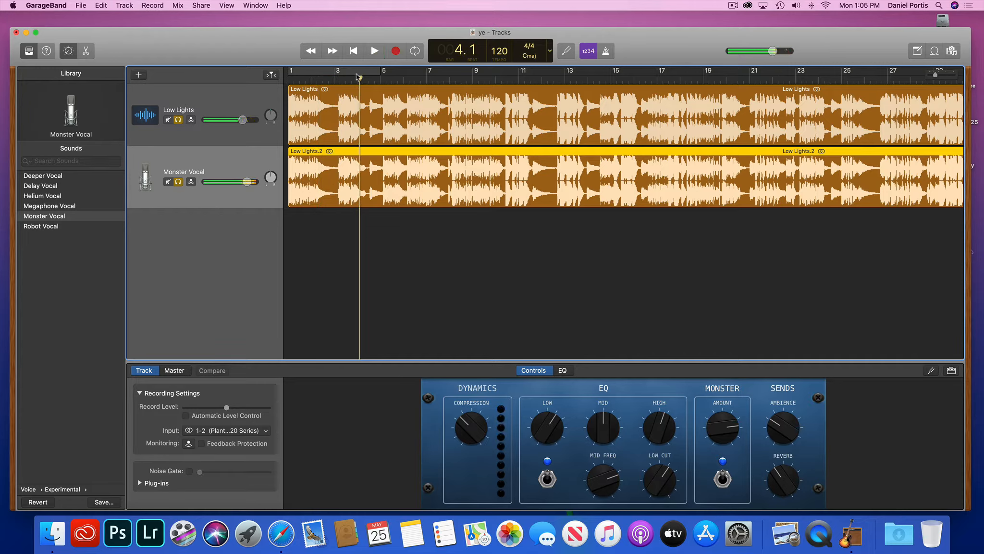
left_click_drag(360, 79, 288, 79)
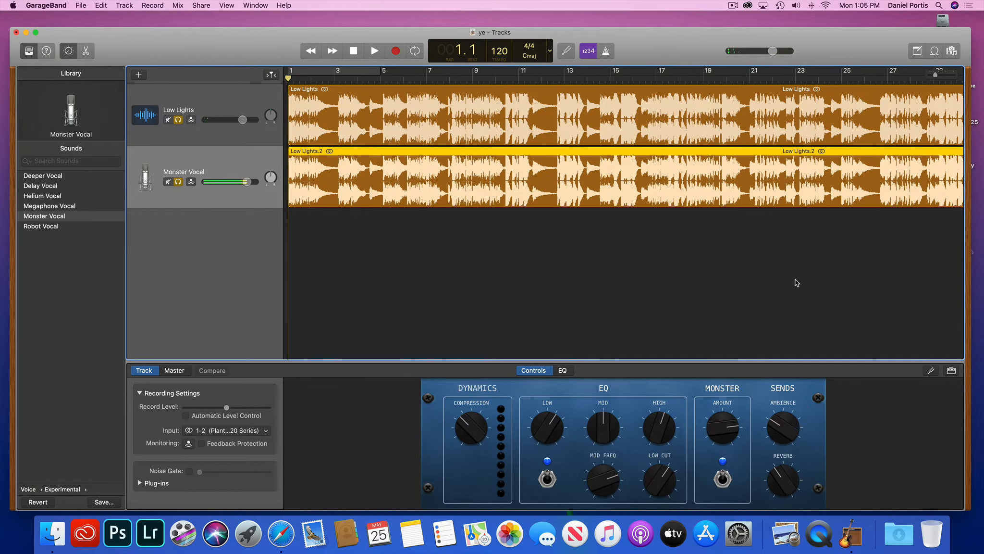
Drag Low Lights.mp3 from the desktop below the two tracks, creating a third track with Low Lights.5.
left_click_drag(970, 508, 927, 447)
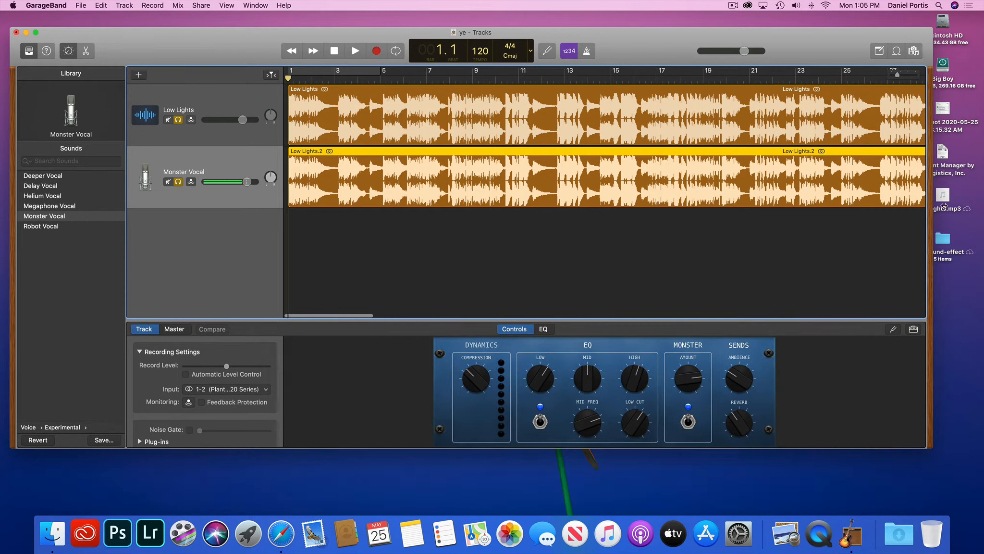
left_click_drag(941, 199, 757, 251)
left_click_drag(945, 195, 265, 222)
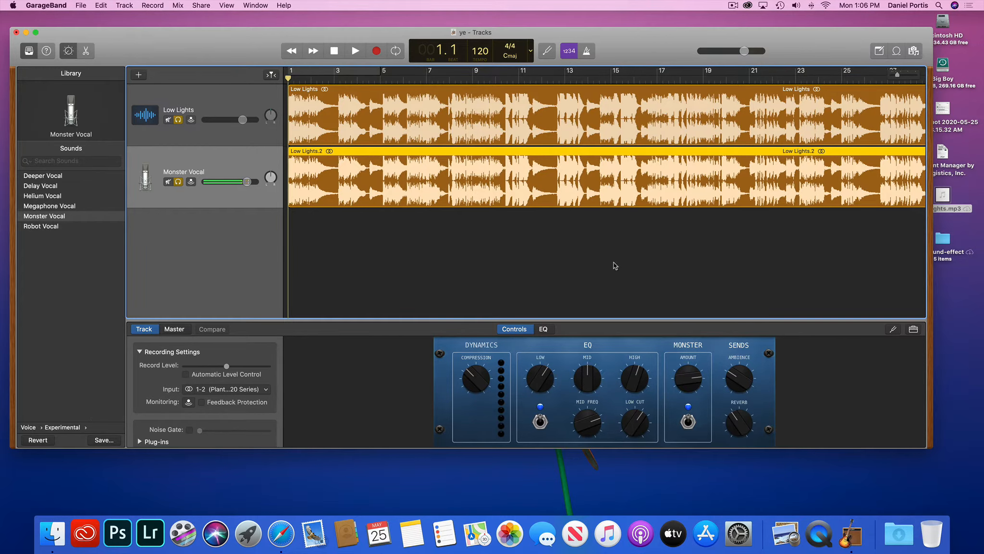
left_click_drag(943, 197, 232, 245)
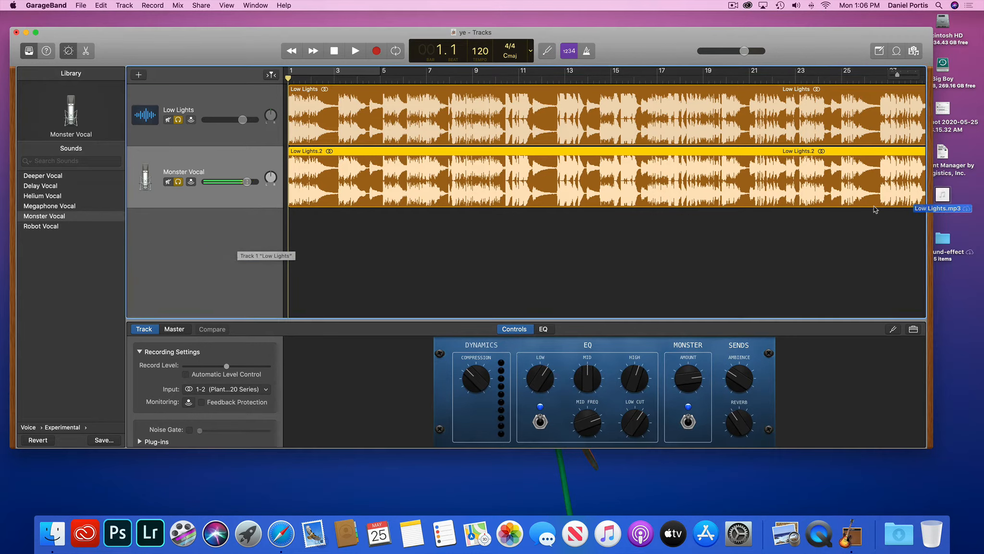
left_click(945, 197)
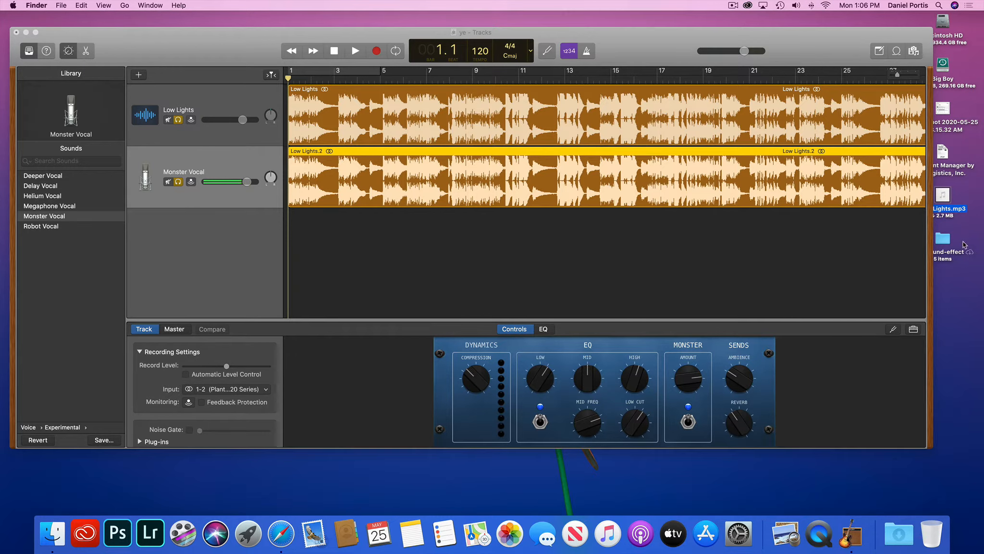
left_click_drag(931, 448, 935, 494)
right_click(608, 536)
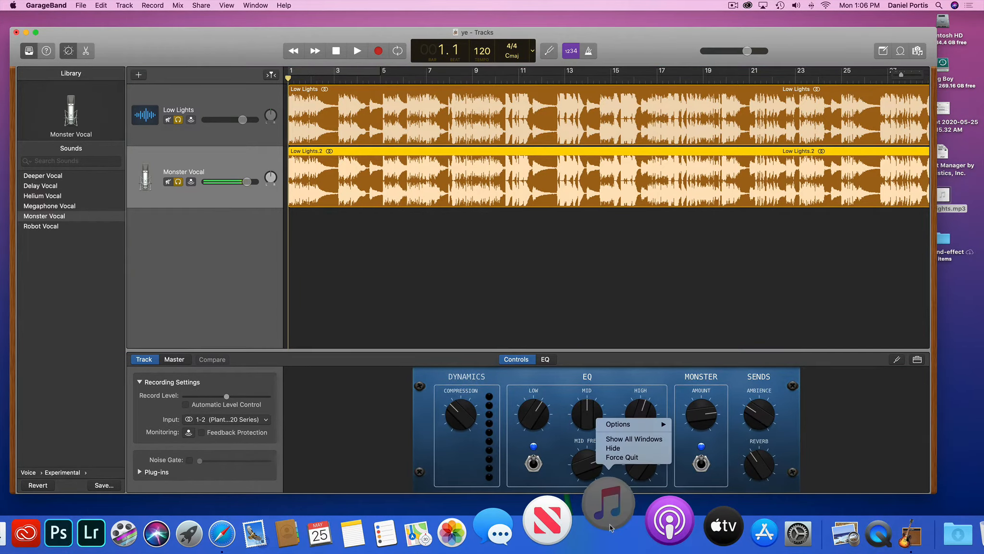
left_click(620, 461)
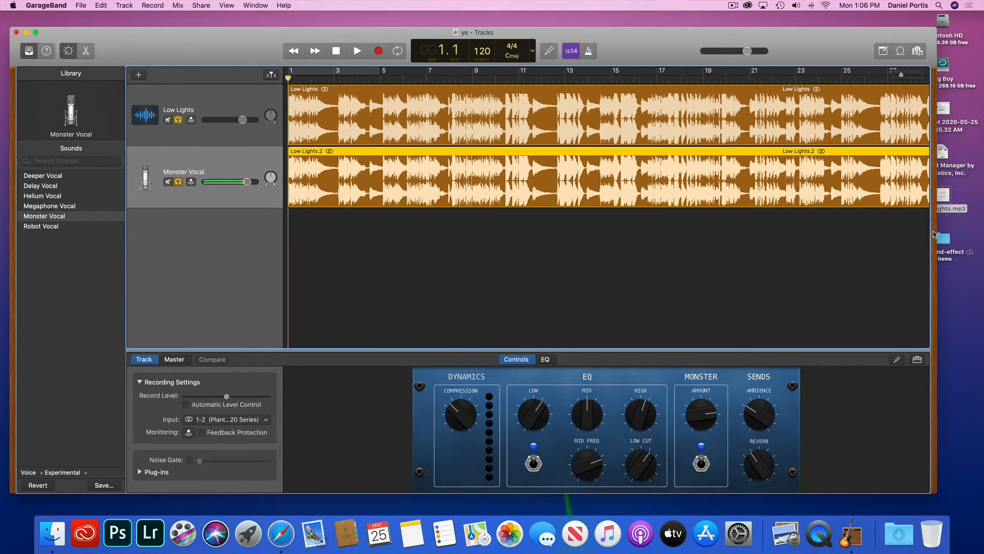
left_click_drag(937, 229, 912, 229)
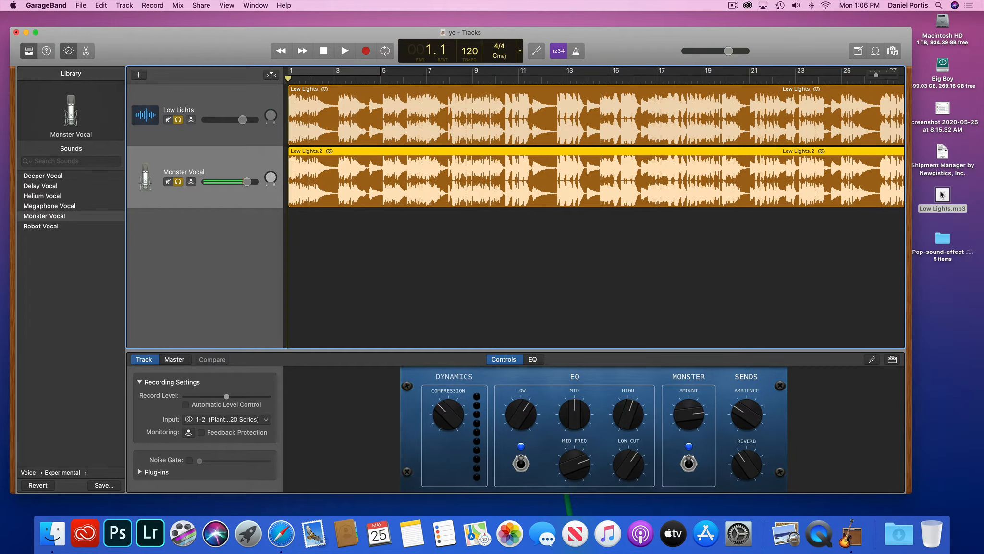
left_click_drag(944, 194, 189, 260)
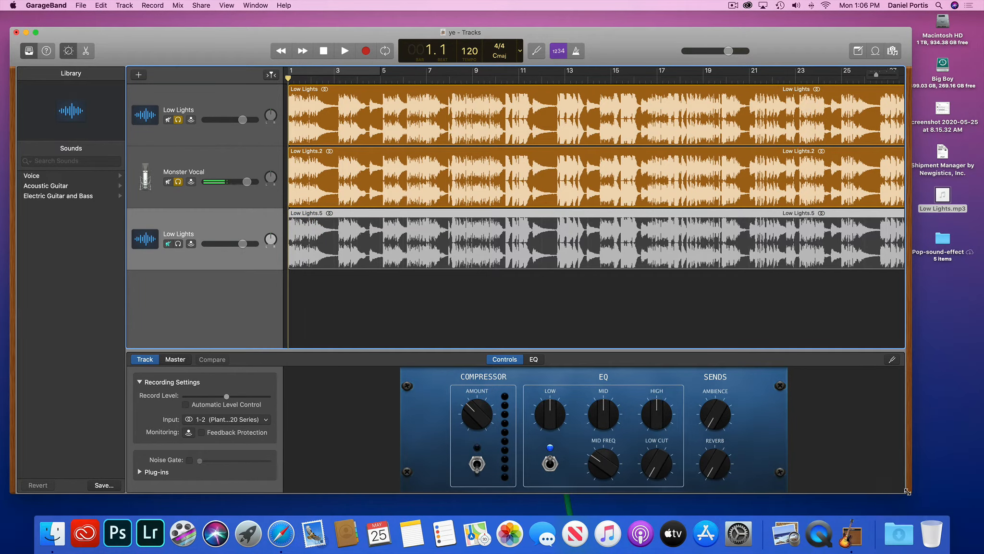
left_click_drag(913, 494, 954, 505)
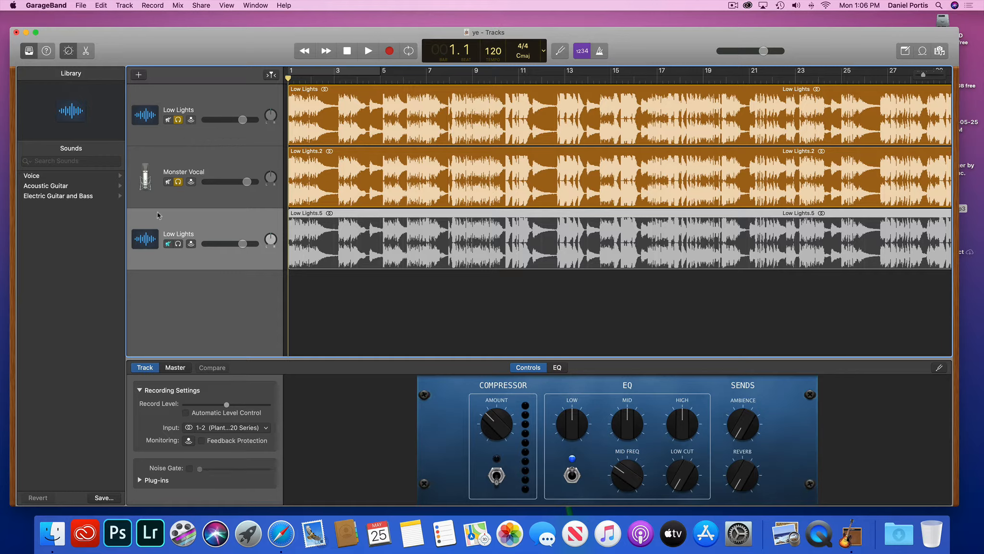
Apply the Voice > Experimental > Deeper Vocal preset to the third track.
left_click(39, 177)
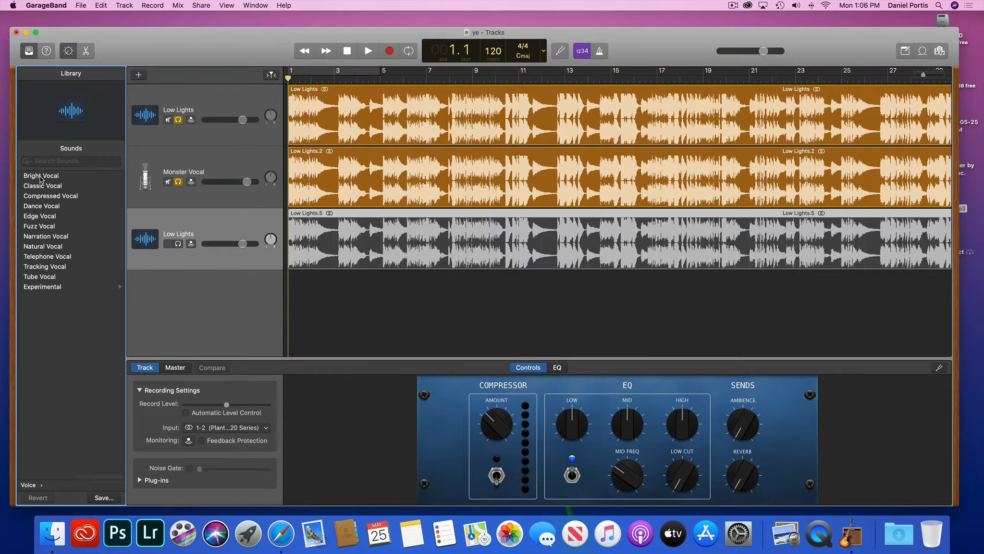
left_click(47, 287)
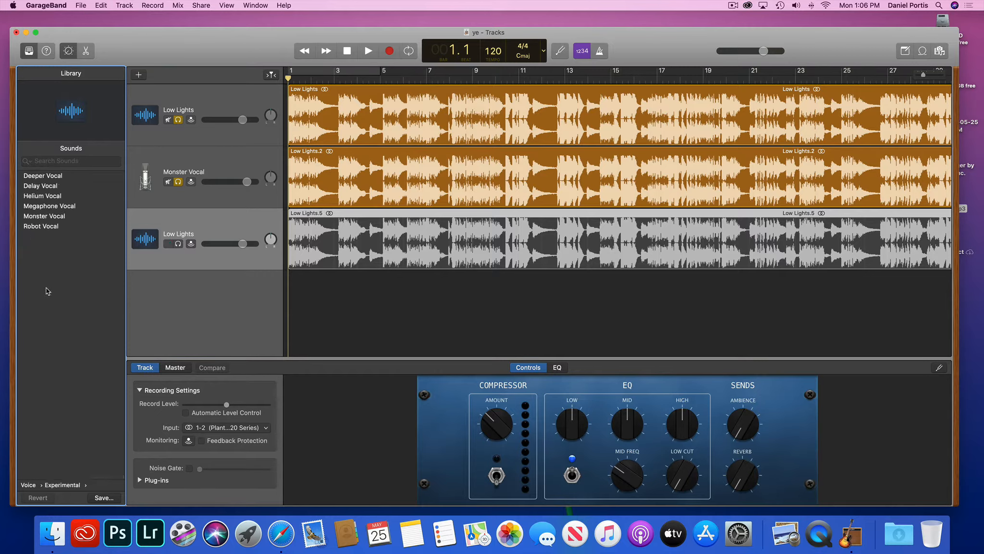
left_click(51, 176)
left_click(186, 225)
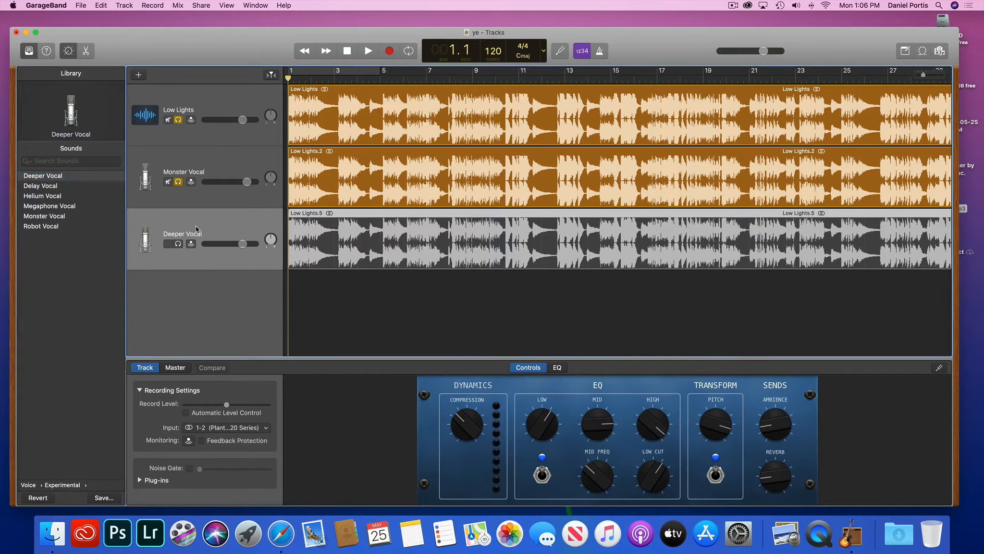
left_click(343, 297)
left_click(255, 224)
Solo only the Deeper Vocal track and play it on its own.
left_click(178, 245)
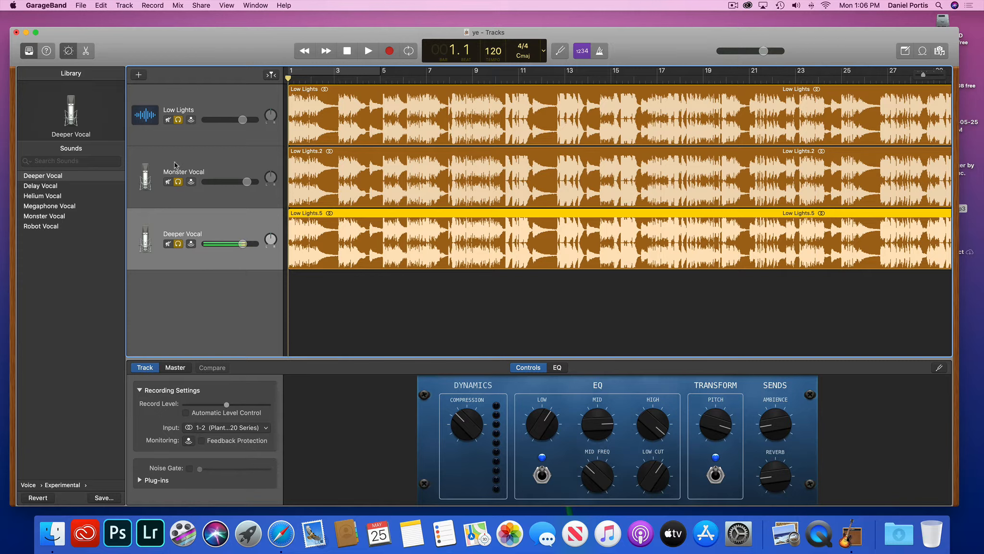
left_click(177, 182)
left_click(179, 120)
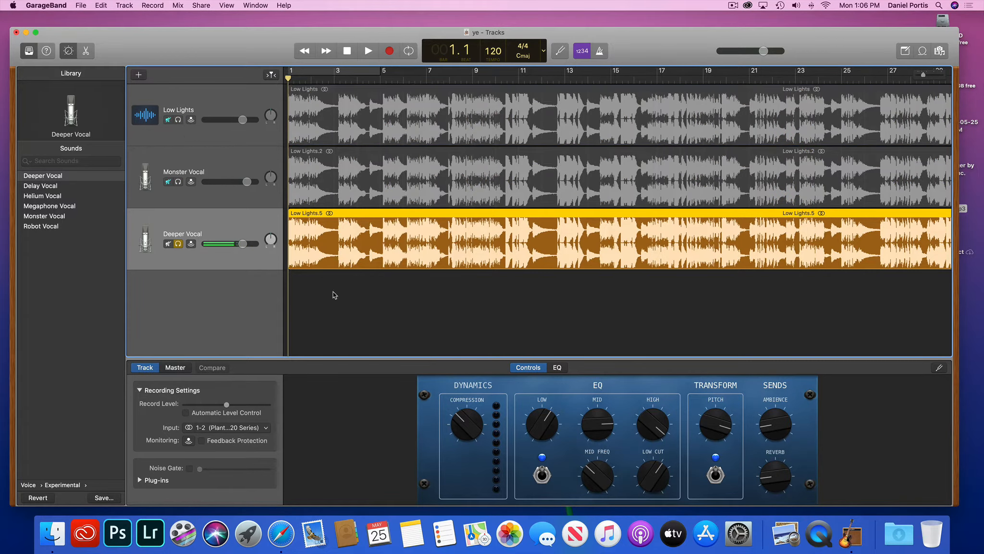
key("space")
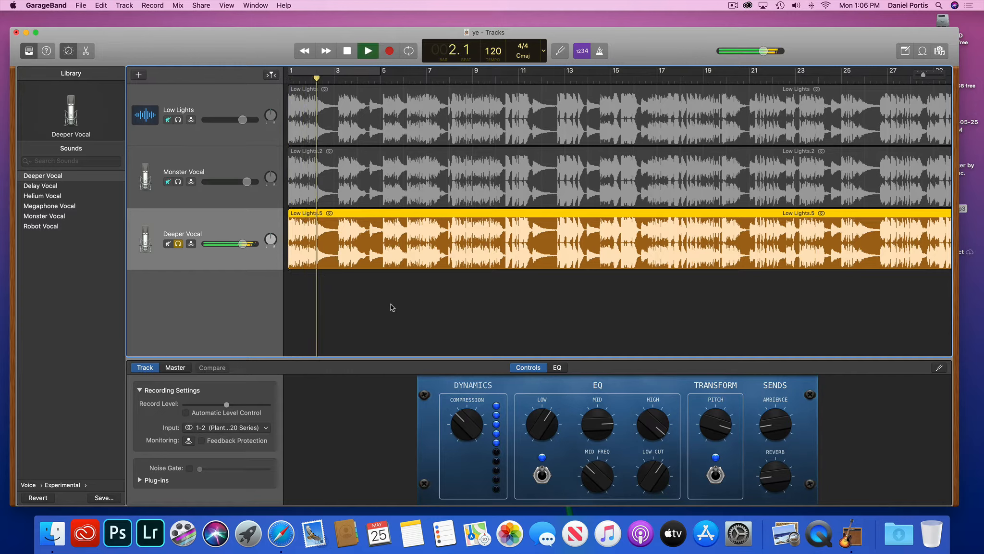
key("space")
Re-solo Monster Vocal and Low Lights, rewind to bar 1, and play all three together.
left_click(178, 182)
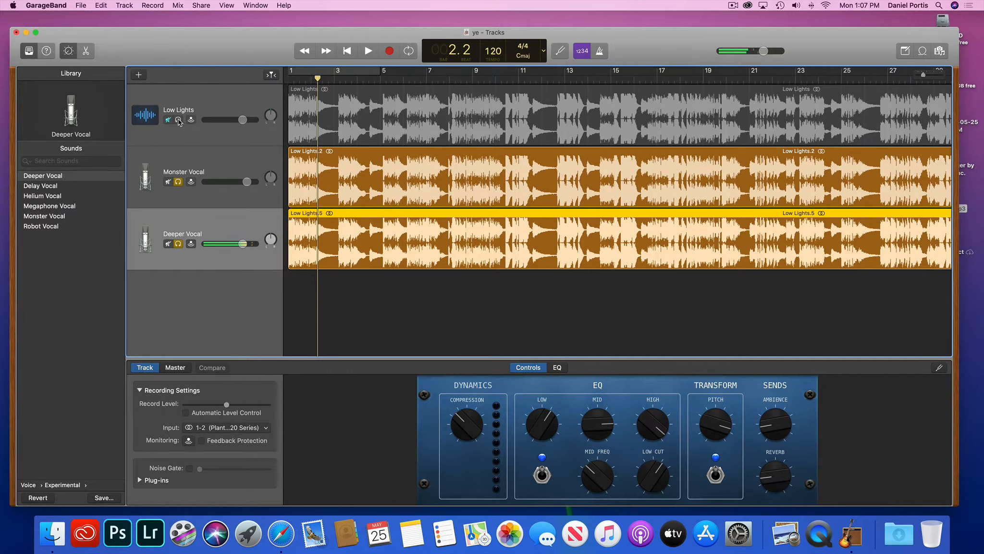
left_click(178, 120)
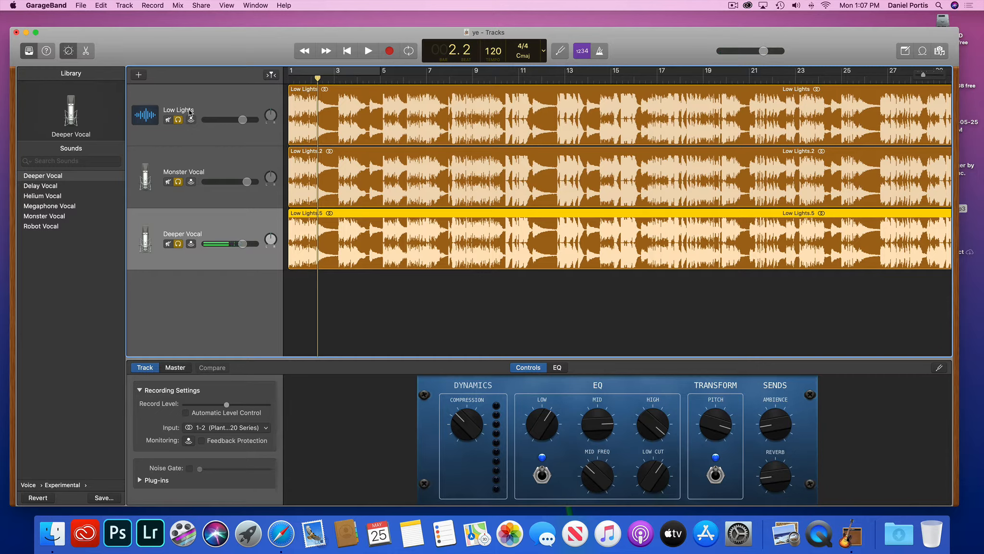
left_click_drag(317, 79, 264, 84)
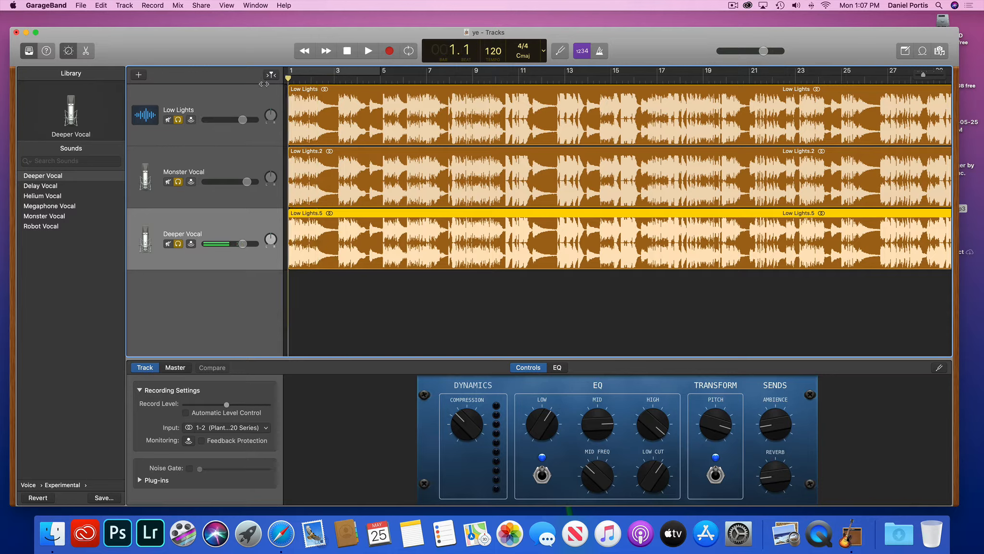
key("space")
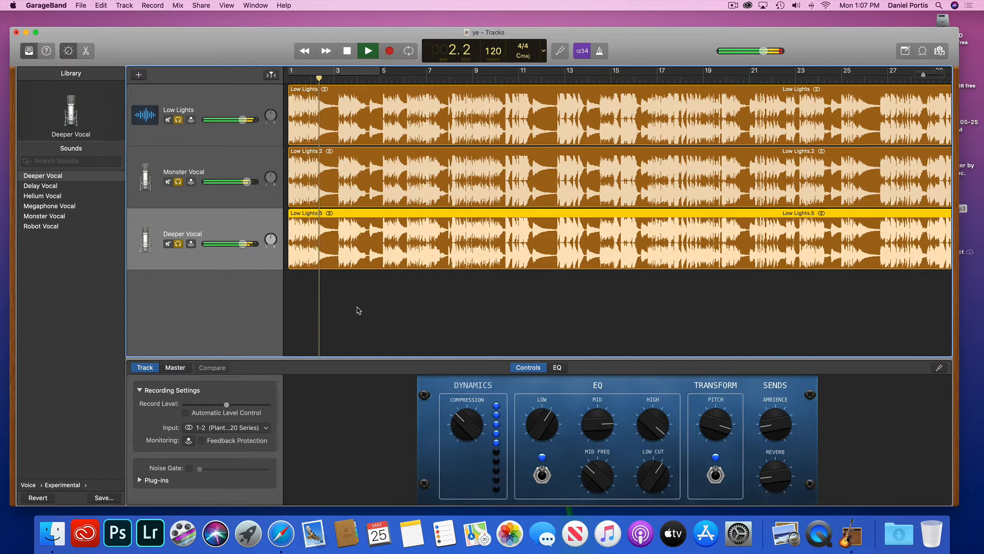
key("space")
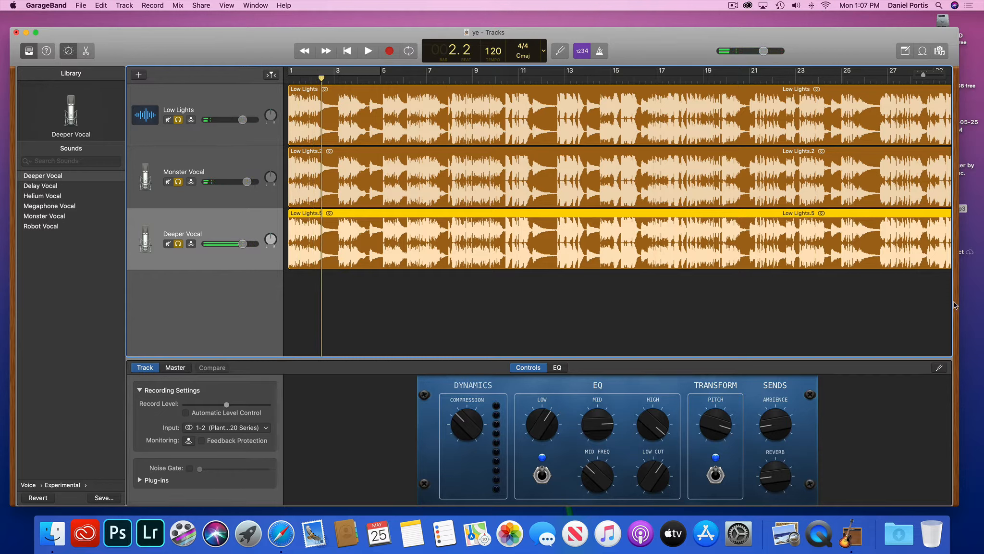
left_click_drag(957, 306, 908, 306)
Add Low Lights.mp3 as fourth track Low Lights.6, apply Voice > Experimental > Helium Vocal, and mute it.
left_click_drag(367, 283, 199, 310)
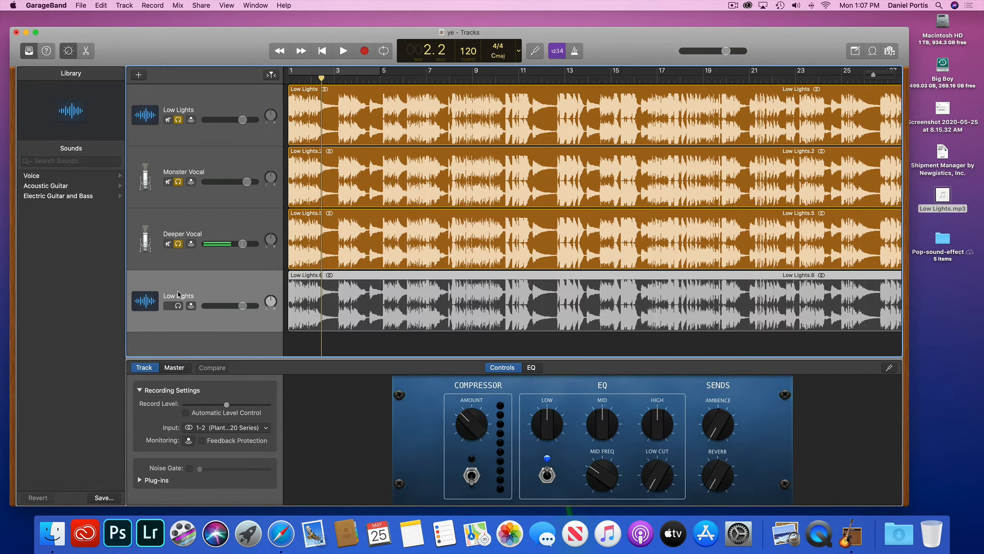
left_click(32, 175)
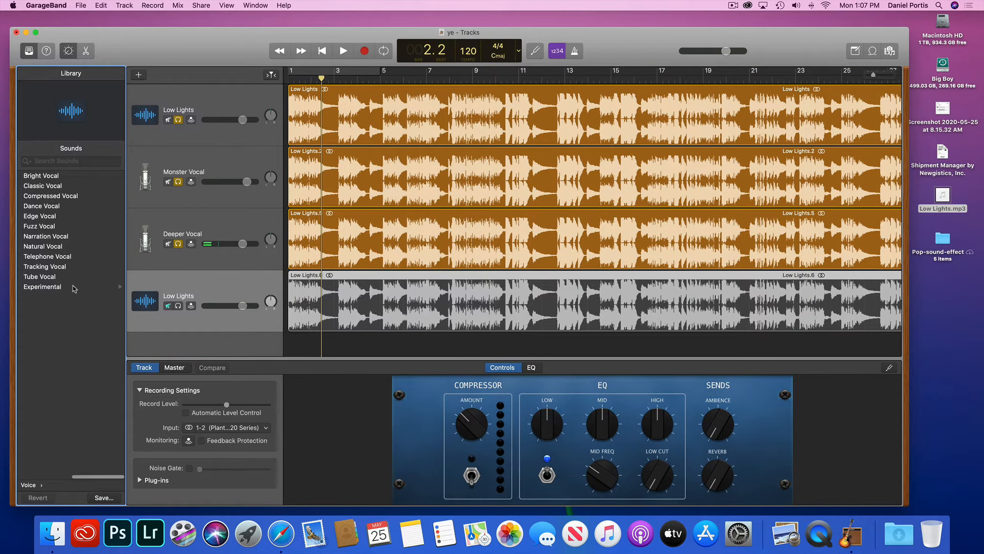
left_click(42, 287)
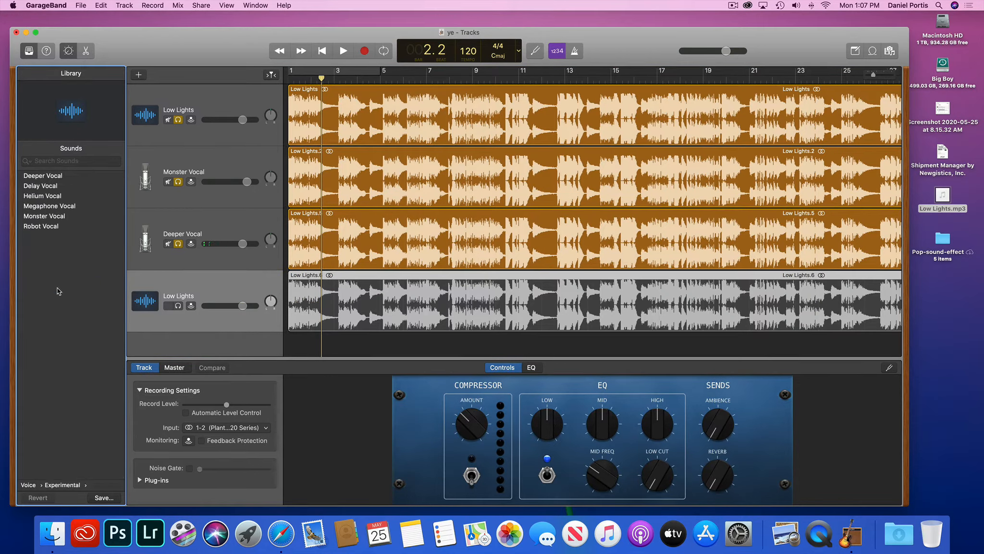
left_click(50, 199)
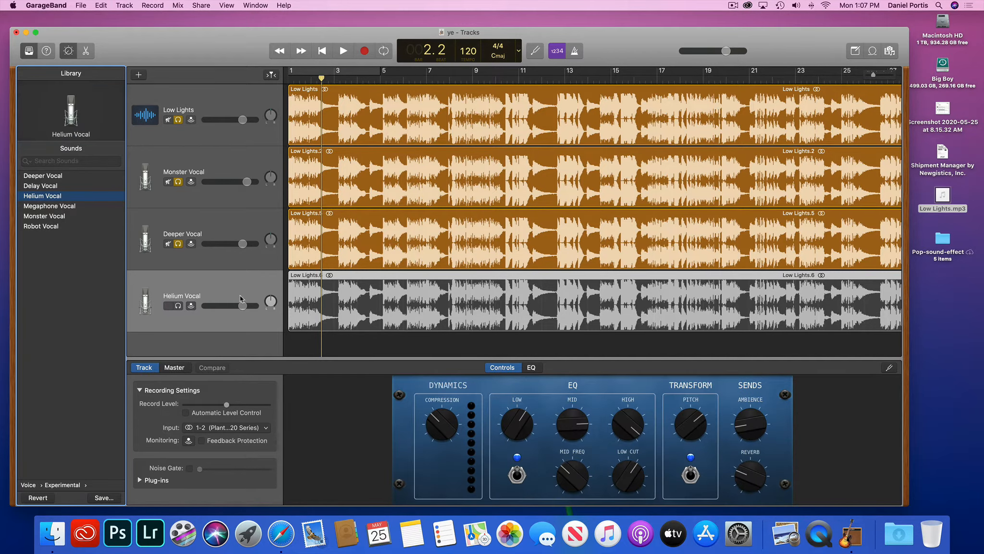
left_click(168, 307)
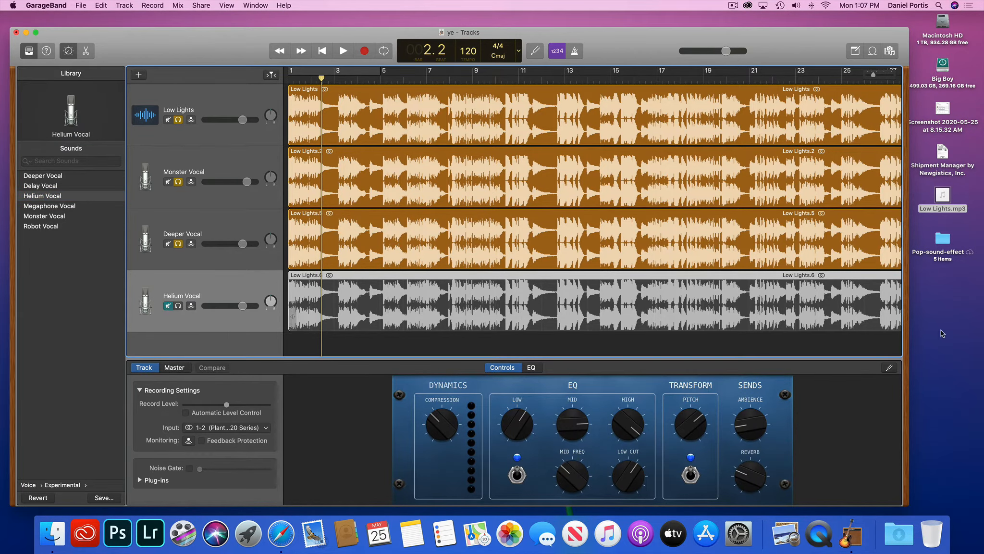
left_click_drag(908, 360, 966, 353)
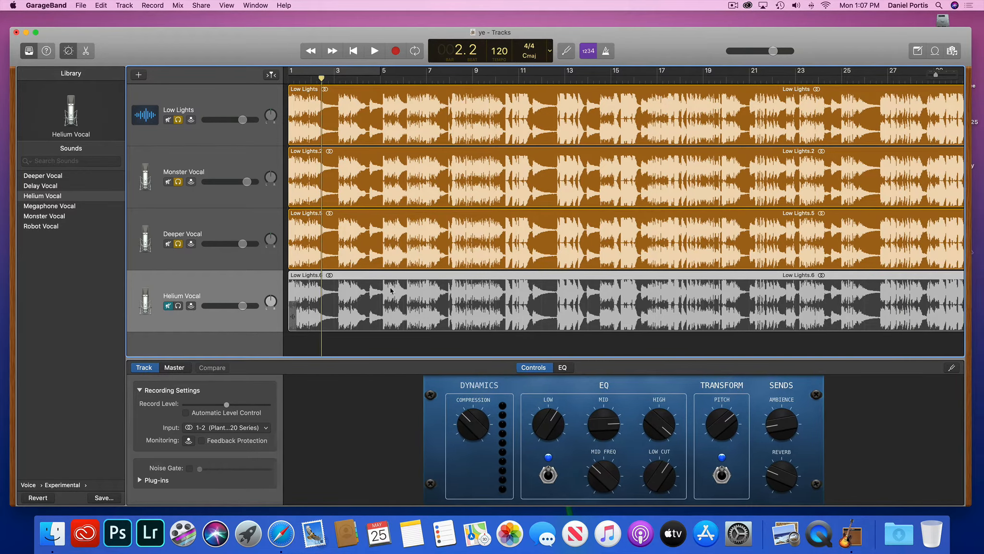
Mute Deeper Vocal, Monster Vocal and Low Lights, and play Helium Vocal alone.
left_click(168, 307)
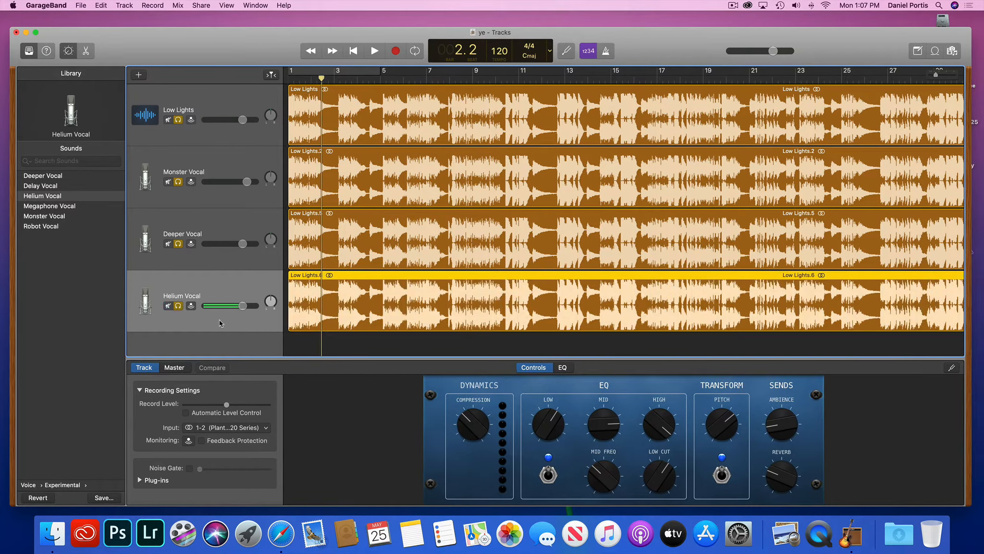
left_click_drag(321, 78, 283, 81)
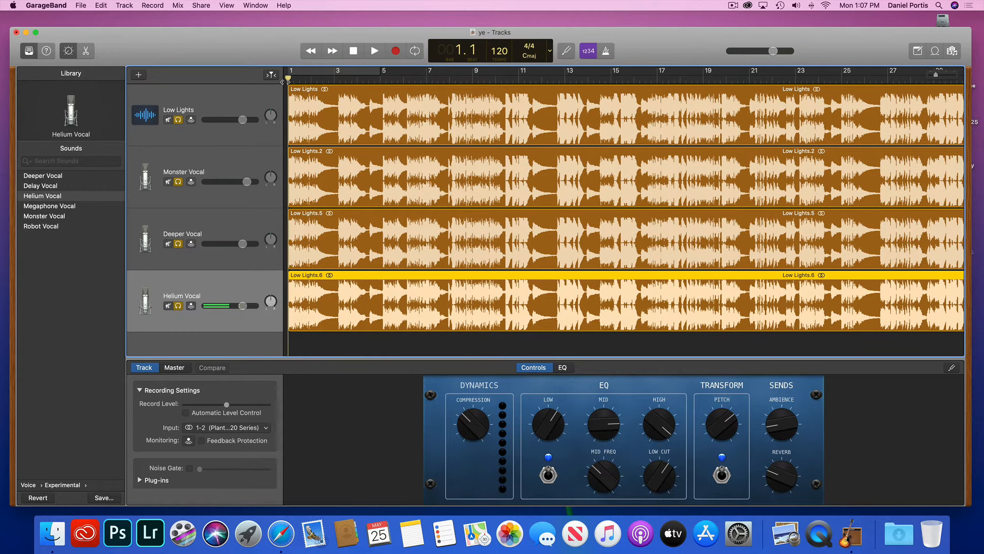
left_click(168, 307)
left_click(169, 306)
left_click(167, 245)
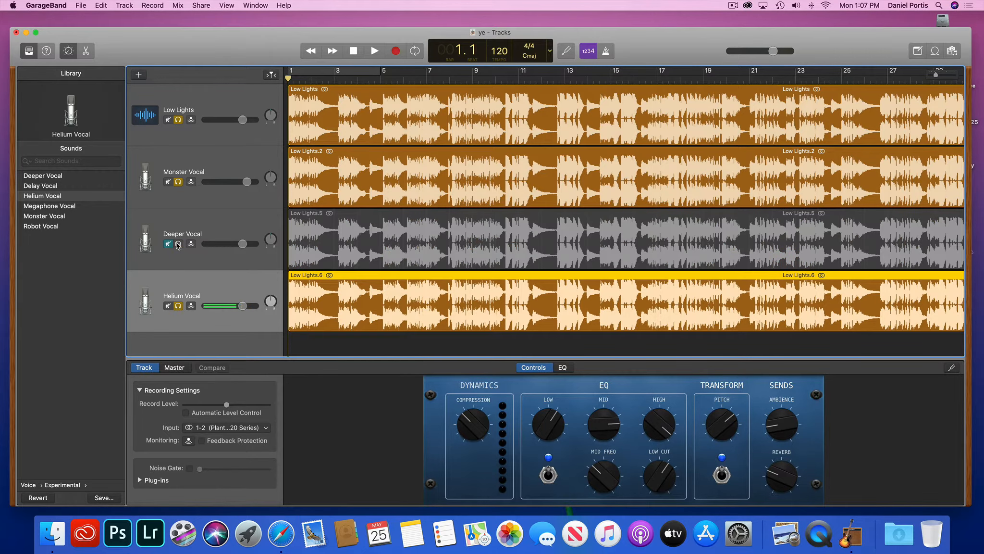
left_click(167, 181)
left_click(167, 119)
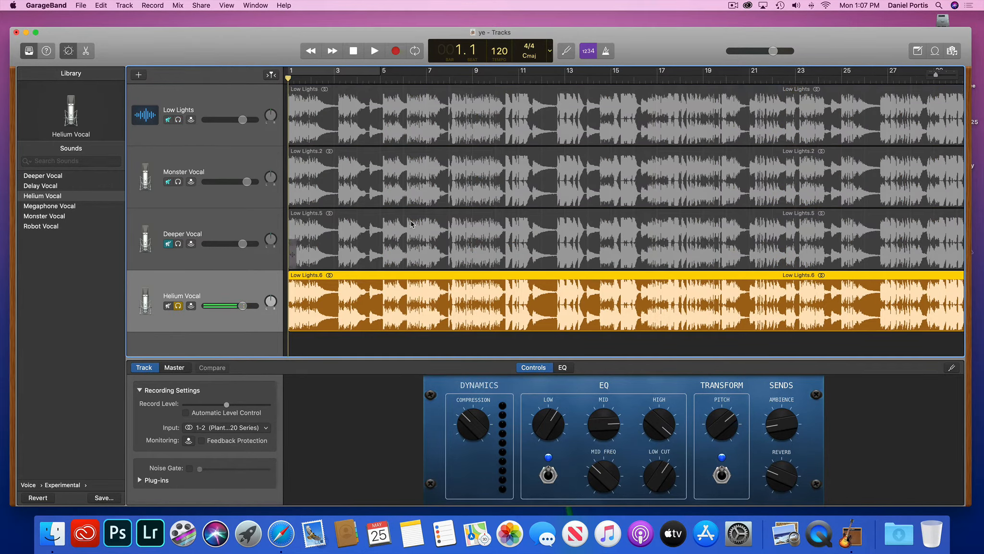
key("space")
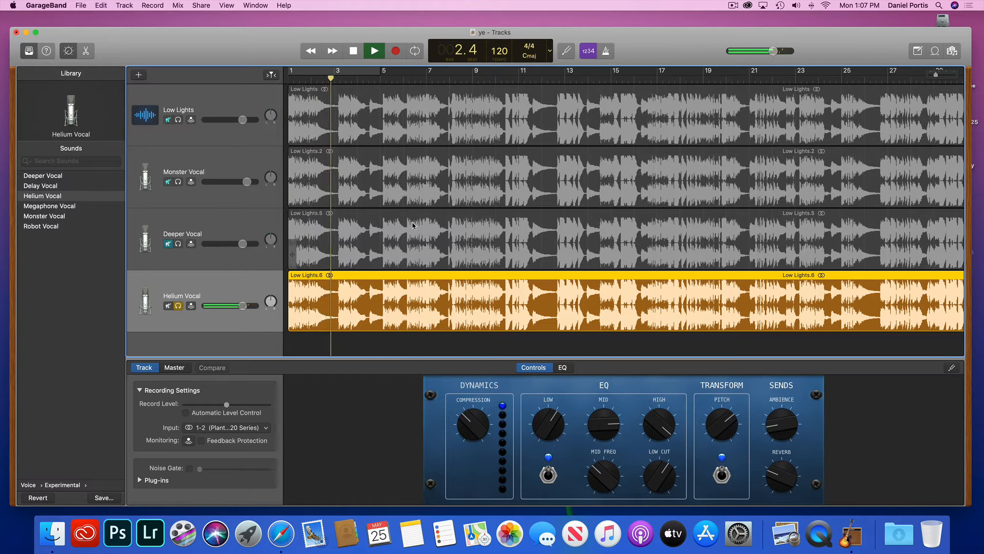
key("XF86AudioRaiseVolume")
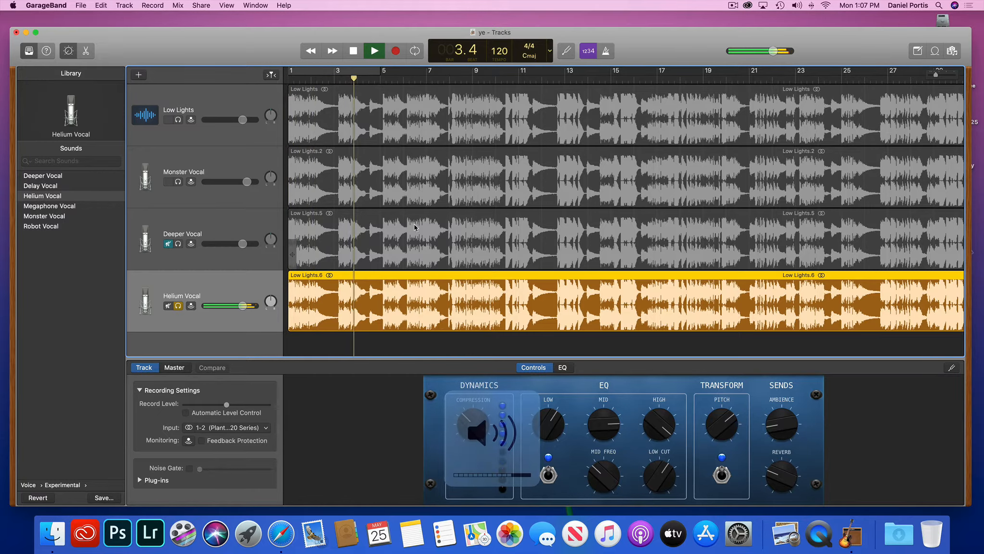
key("space")
Rewind to bar 1 and solo Deeper Vocal, Monster Vocal and Low Lights alongside Helium Vocal.
left_click_drag(360, 78, 263, 95)
left_click(179, 244)
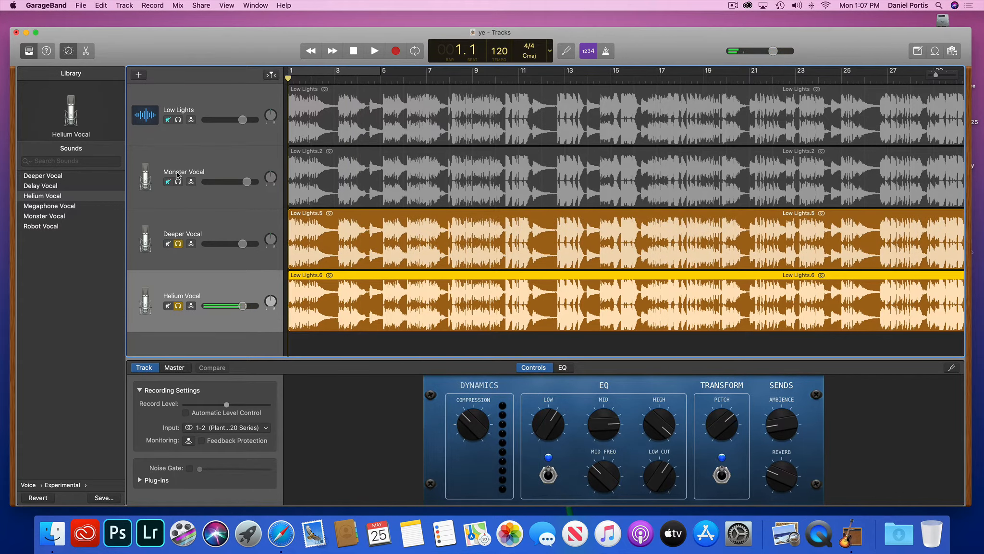
left_click(179, 181)
left_click(178, 120)
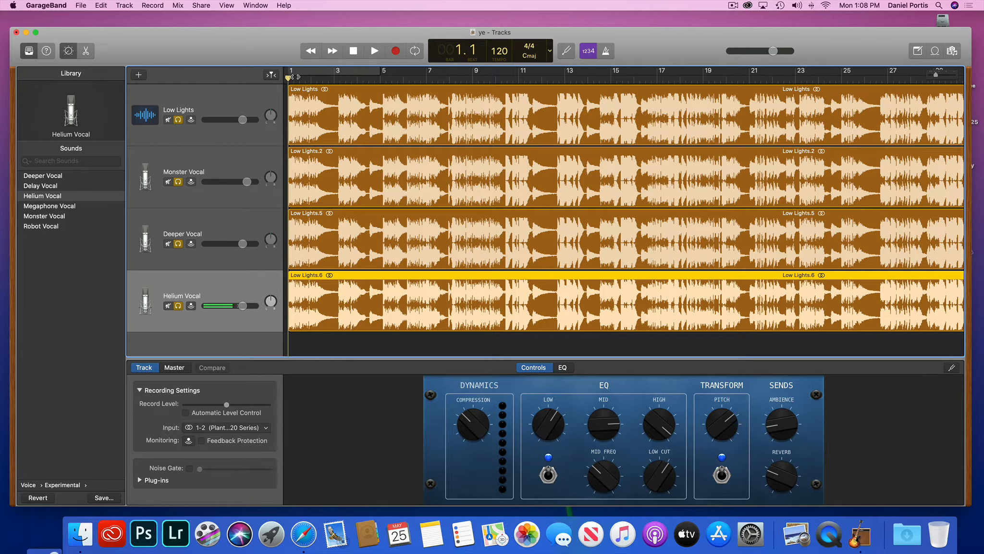
Lower Helium Vocal's volume to -7.6 dB, replay the mix, and pan it left to -9.
key("space")
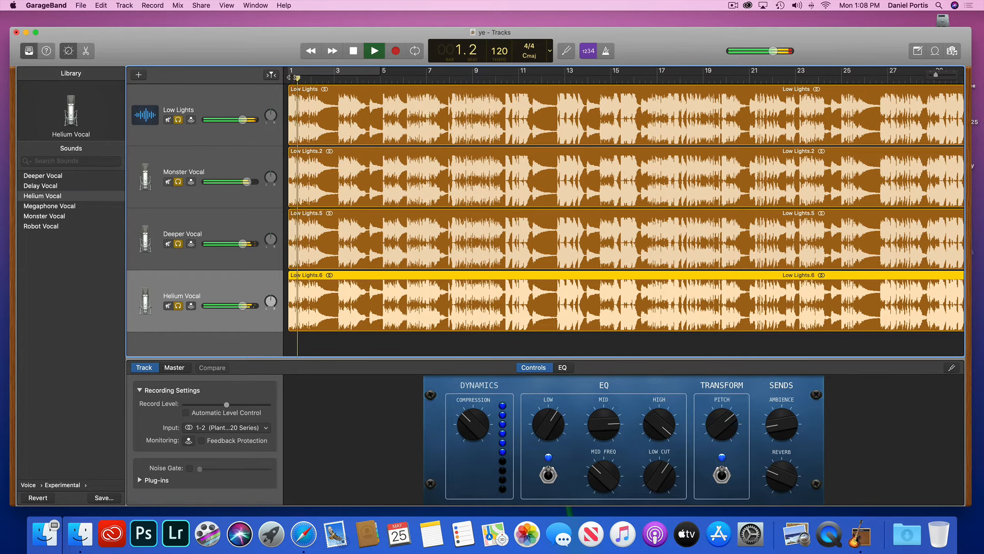
key("space")
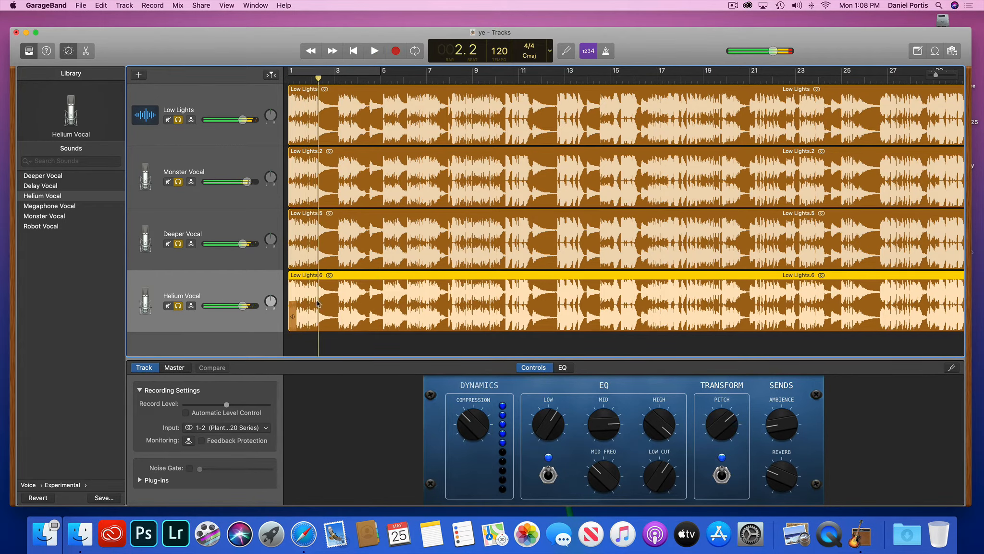
left_click_drag(243, 305, 235, 305)
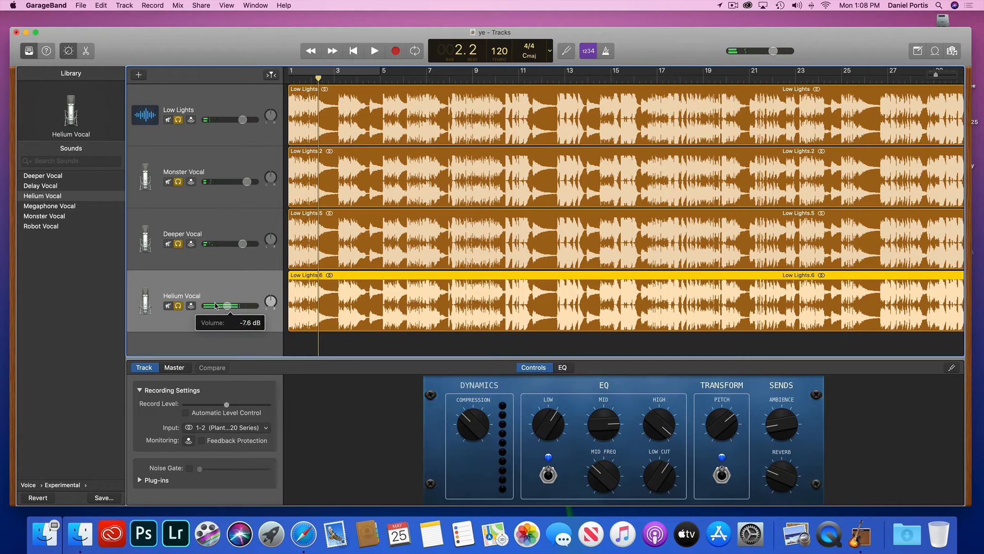
key("Return")
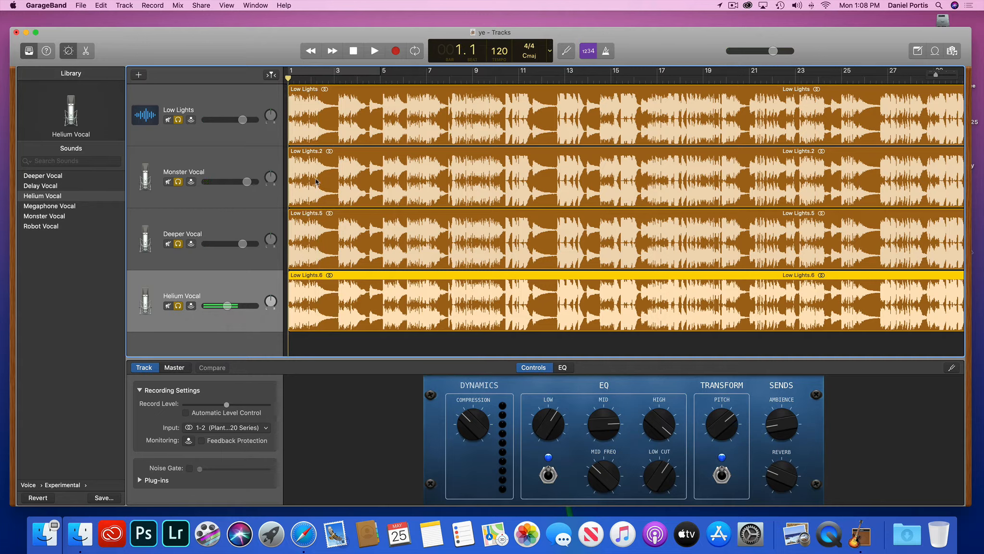
key("space")
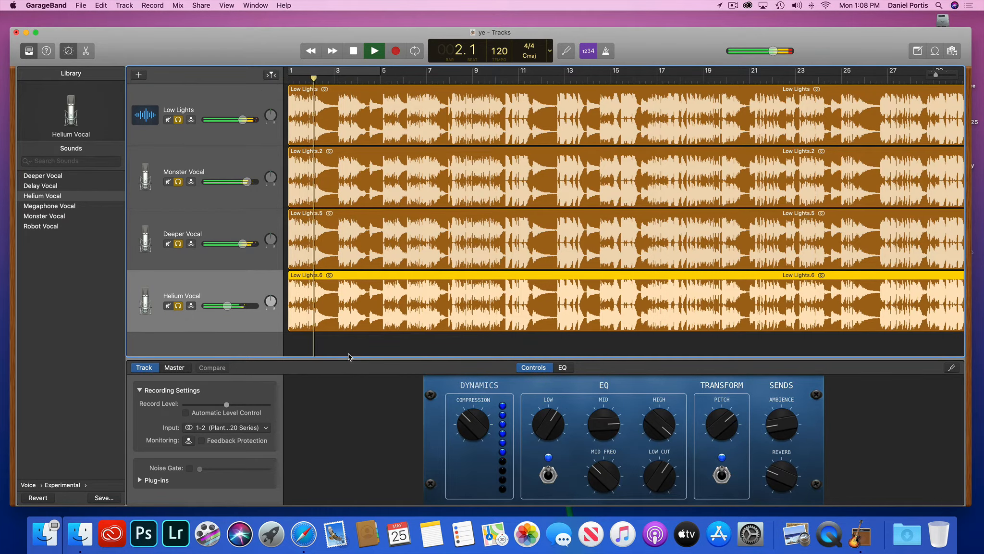
key("space")
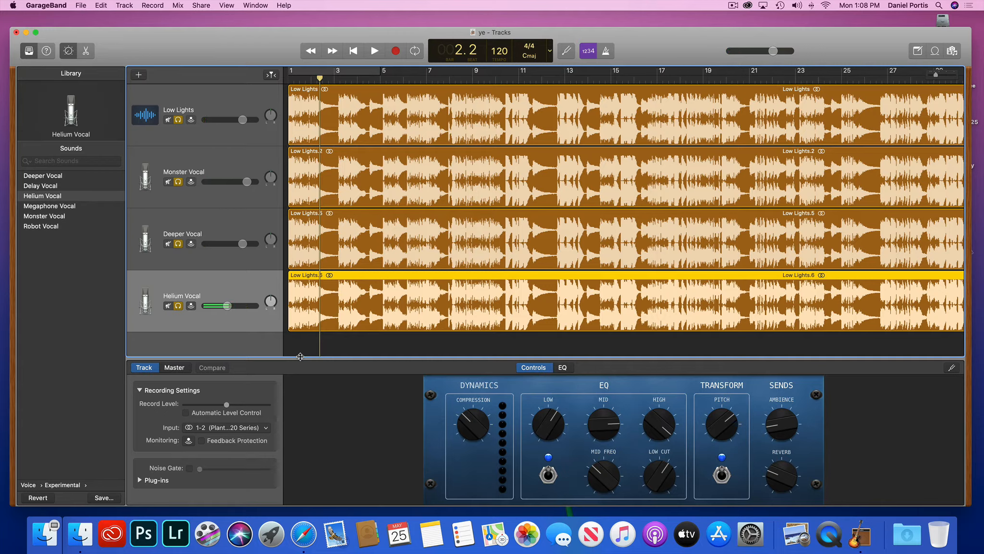
left_click_drag(270, 298, 270, 299)
Pan Deeper Vocal right to +43 and Monster Vocal right to +20.
mouse_move(271, 238)
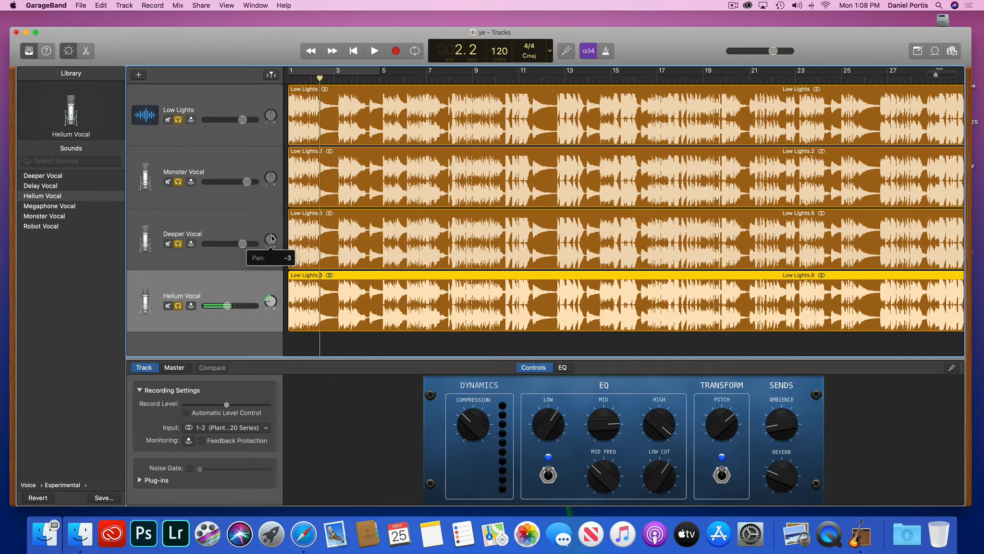
left_click_drag(272, 237, 275, 218)
left_click_drag(272, 174, 273, 168)
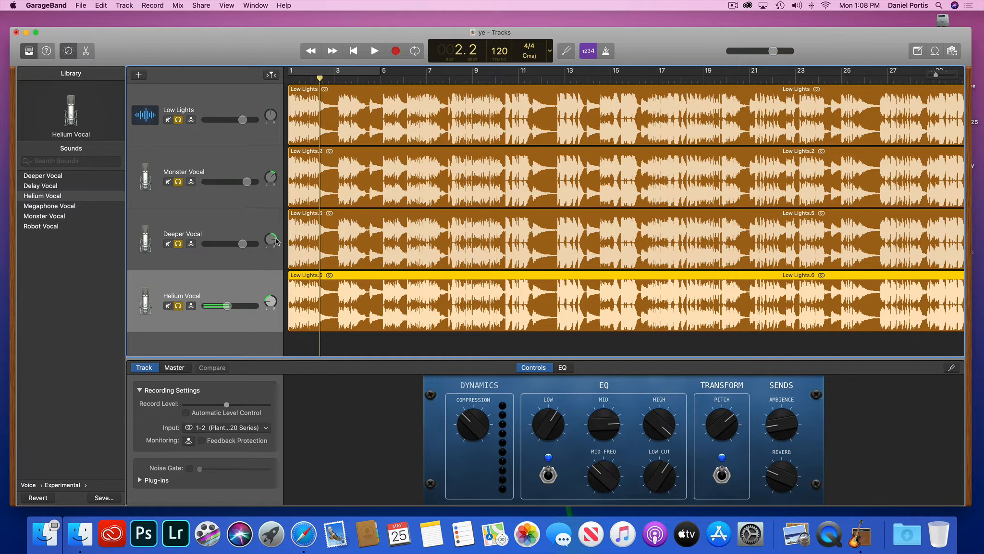
left_click_drag(272, 240, 271, 239)
Replay from bar 1, then set Low Lights to +0.7 dB and Monster Vocal to +0.4 dB.
left_click_drag(320, 80, 269, 87)
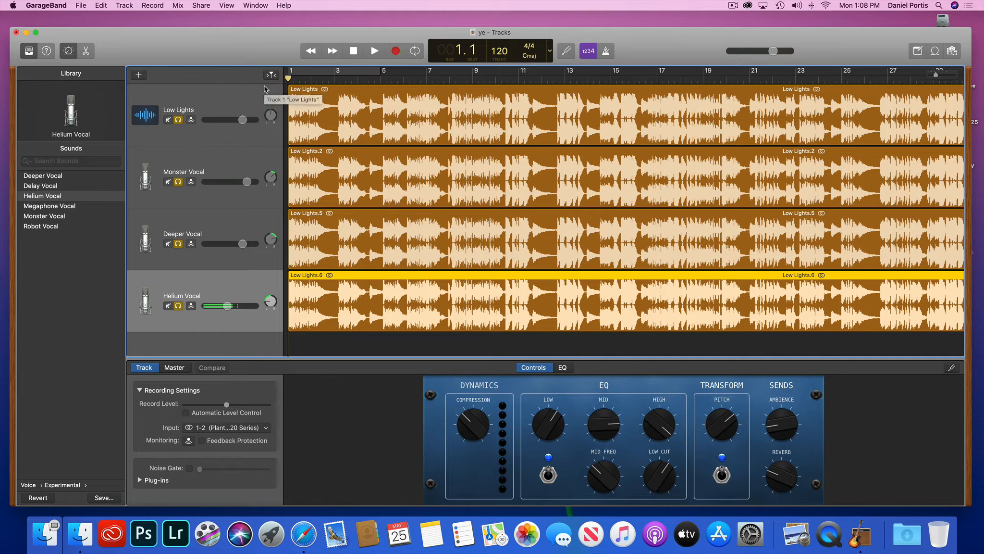
key("space")
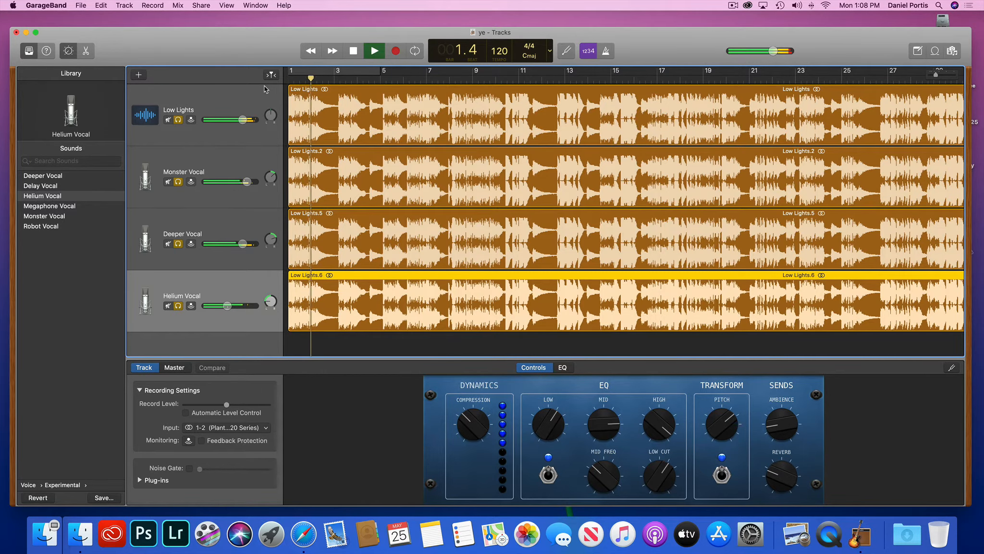
key("space")
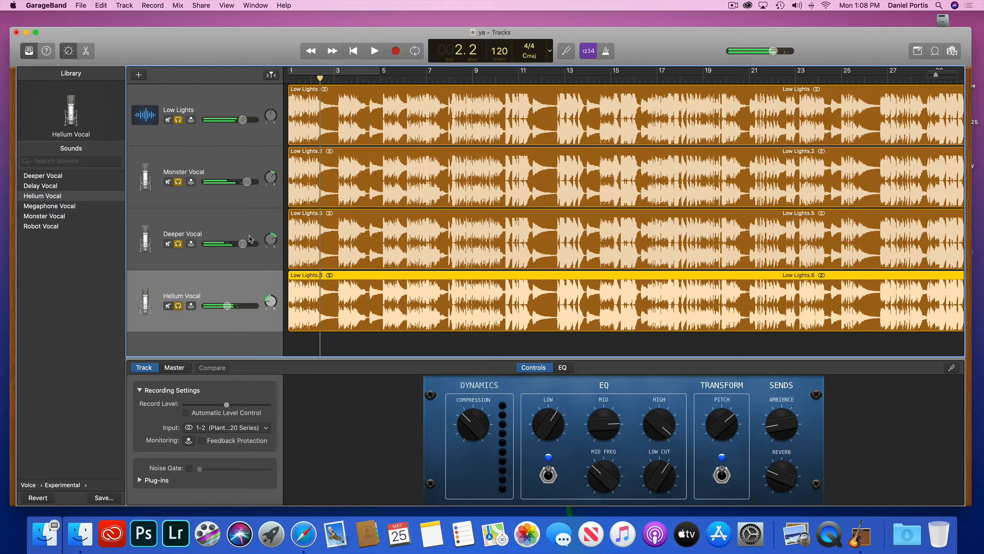
left_click_drag(241, 120, 242, 121)
left_click_drag(242, 182, 239, 181)
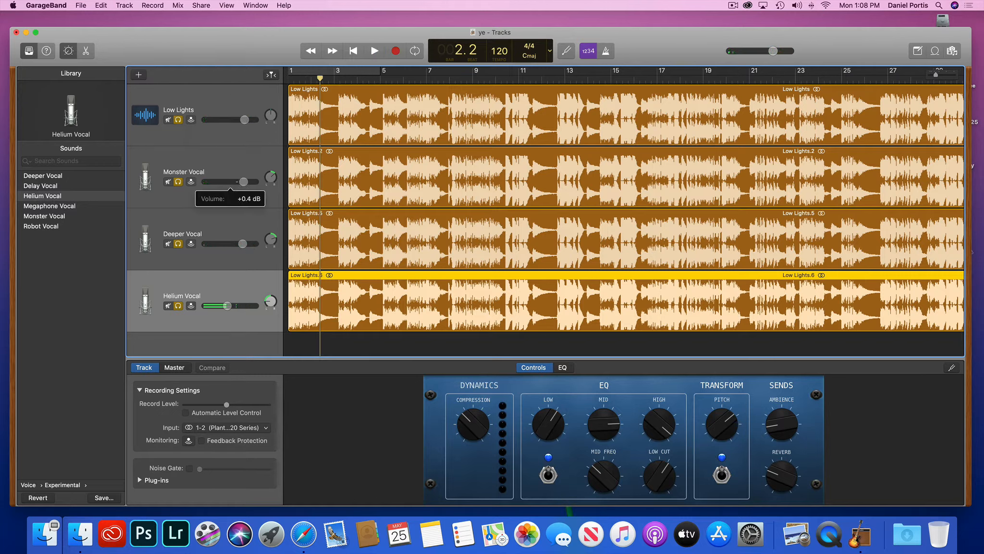
left_click_drag(243, 244, 240, 244)
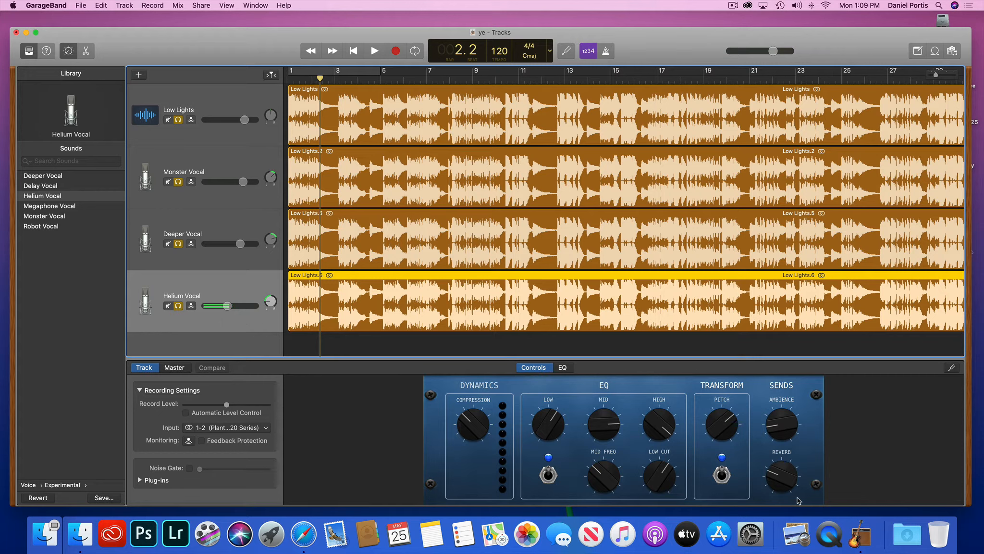
Turn up the Helium Vocal reverb in Smart Controls and replay the mix from the start.
left_click(771, 473)
left_click_drag(771, 473, 801, 457)
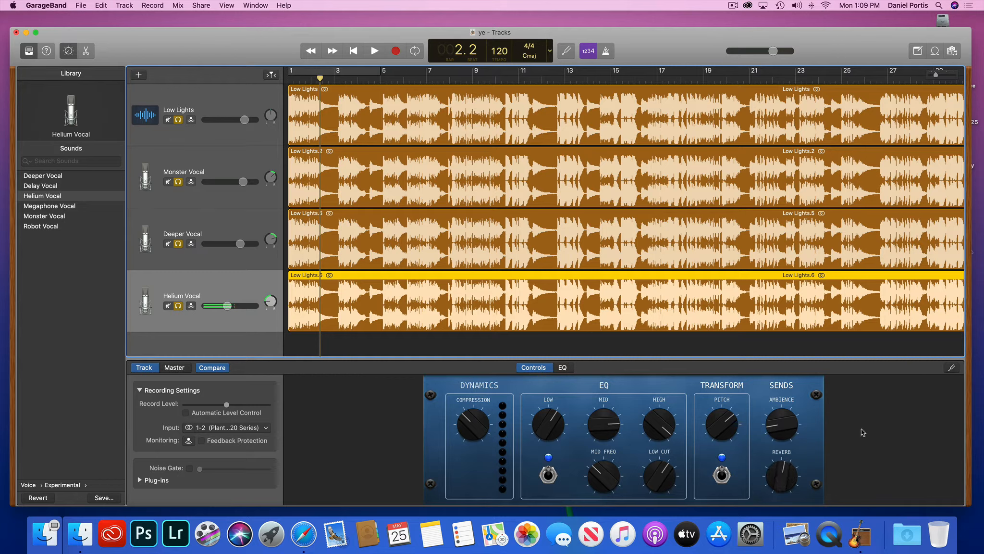
left_click_drag(862, 432, 874, 414)
key("Return")
key("space")
key("space")
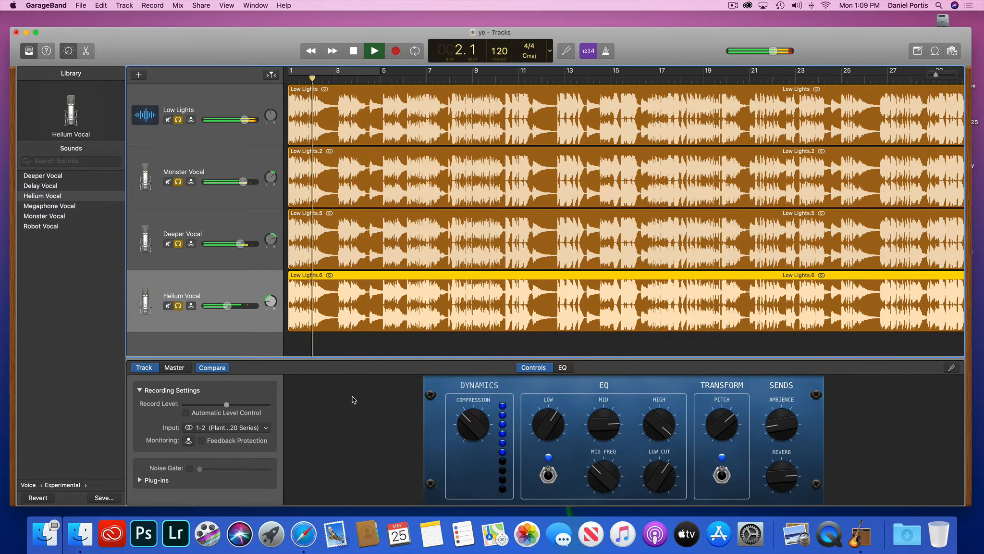
key("space")
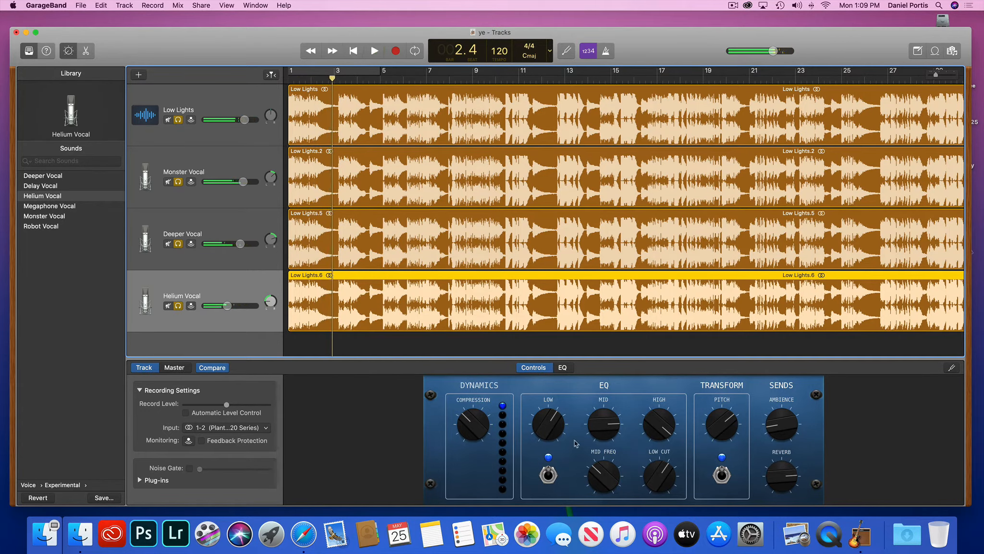
Unsolo Deeper Vocal and Monster Vocal, keeping Low Lights and Helium Vocal soloed.
left_click(179, 306)
left_click(178, 243)
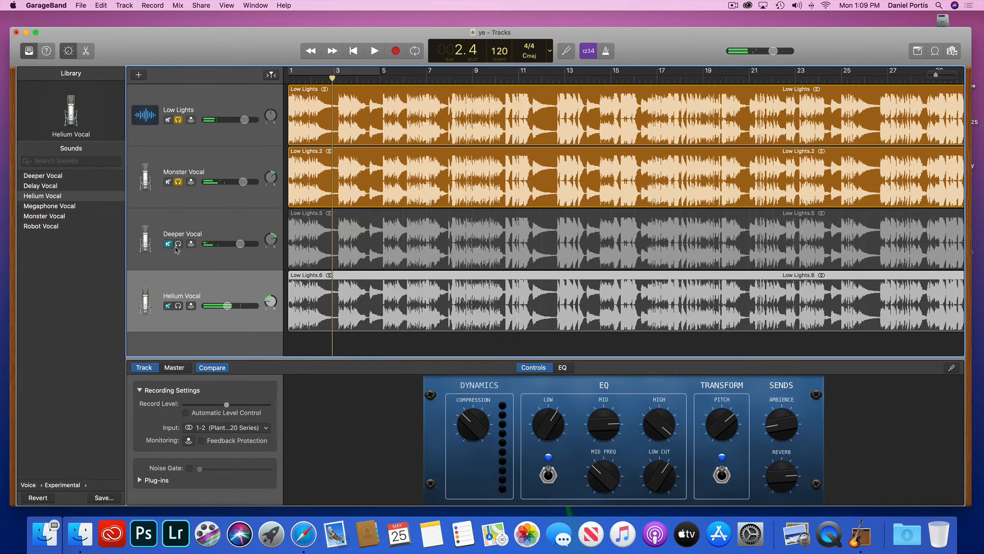
left_click(179, 307)
left_click(178, 182)
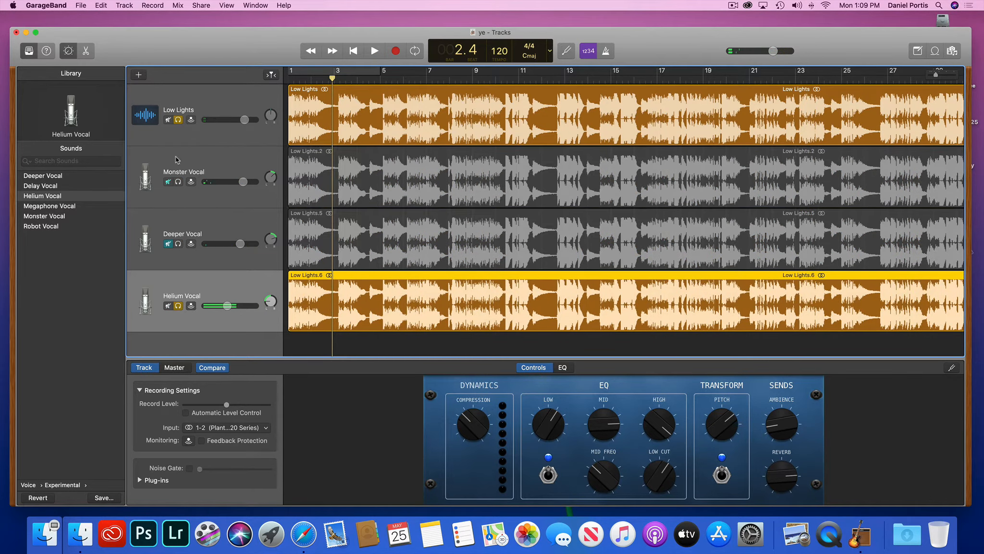
Unsolo Low Lights, set a cycle region over the opening bars, and loop it with Helium Vocal alone.
left_click(178, 120)
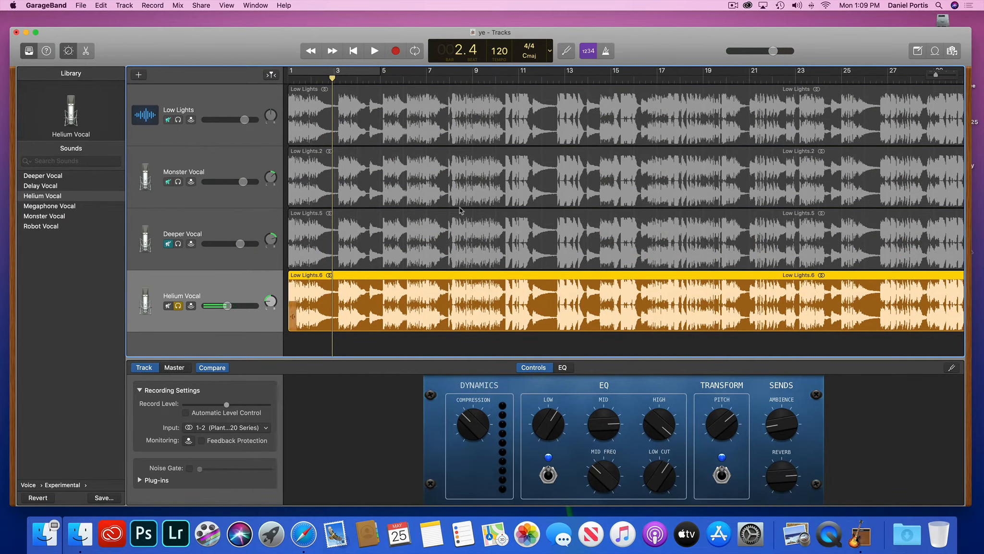
left_click(354, 73)
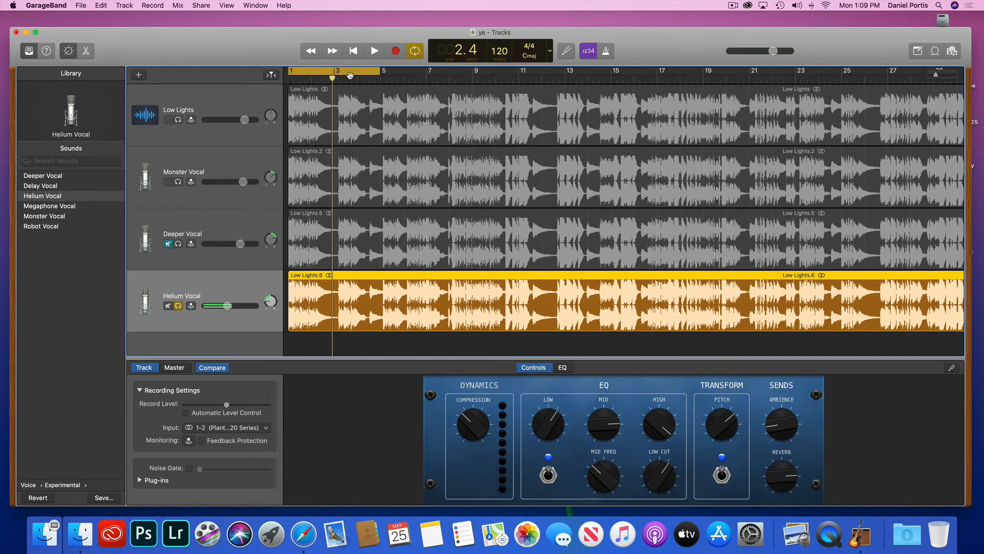
mouse_move(380, 73)
left_mouse_down()
mouse_move(432, 74)
mouse_move(345, 76)
mouse_move(379, 79)
left_mouse_up()
key("Return")
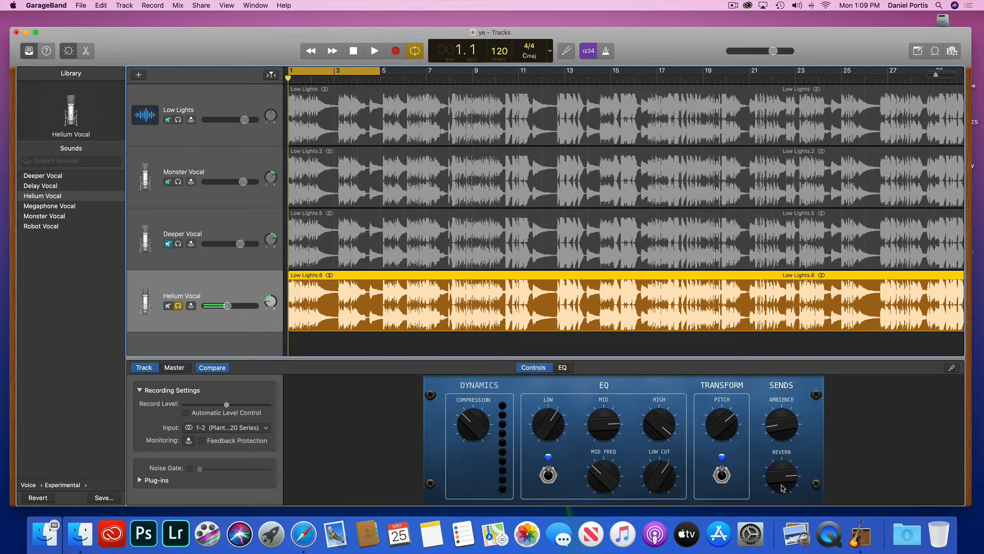
key("space")
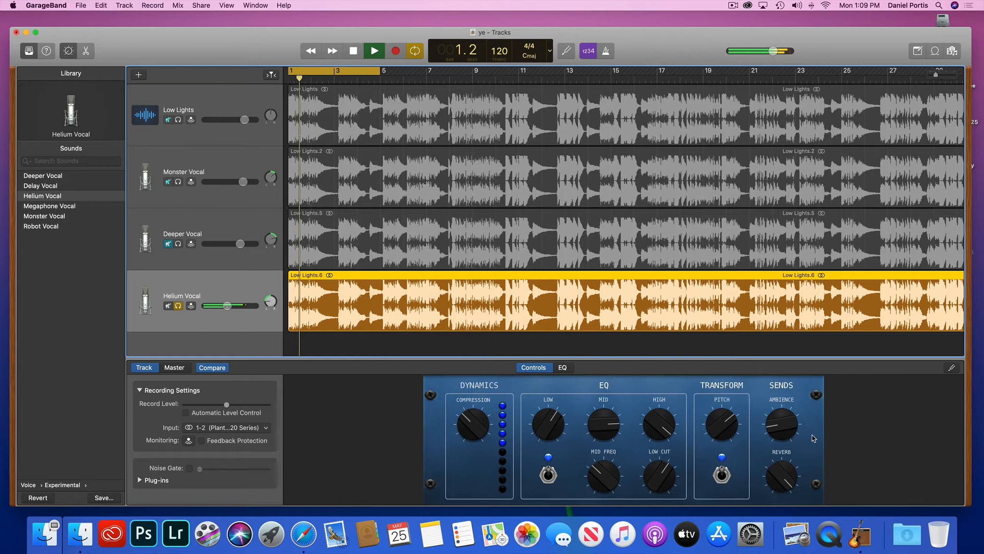
key("space")
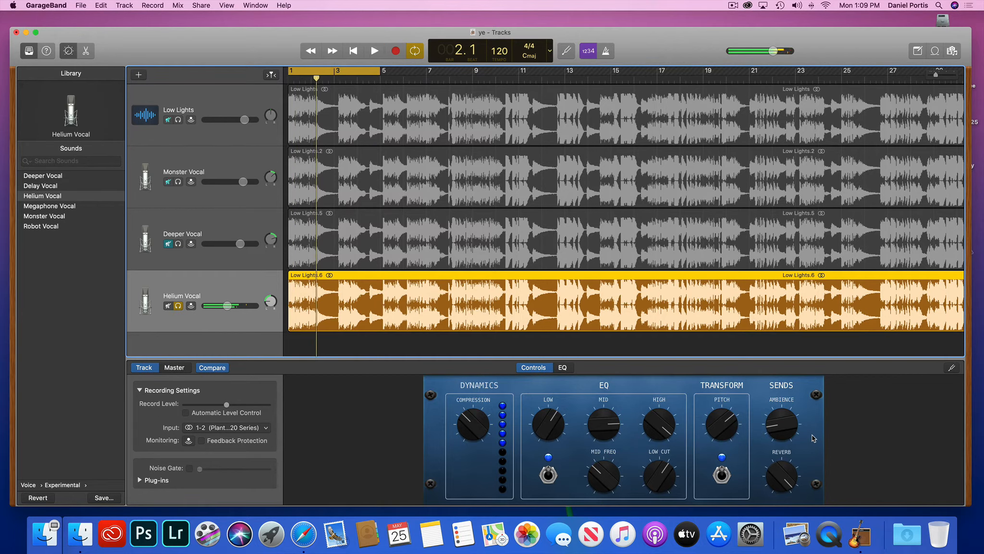
Solo Deeper Vocal, Monster Vocal and Low Lights again.
left_click(178, 244)
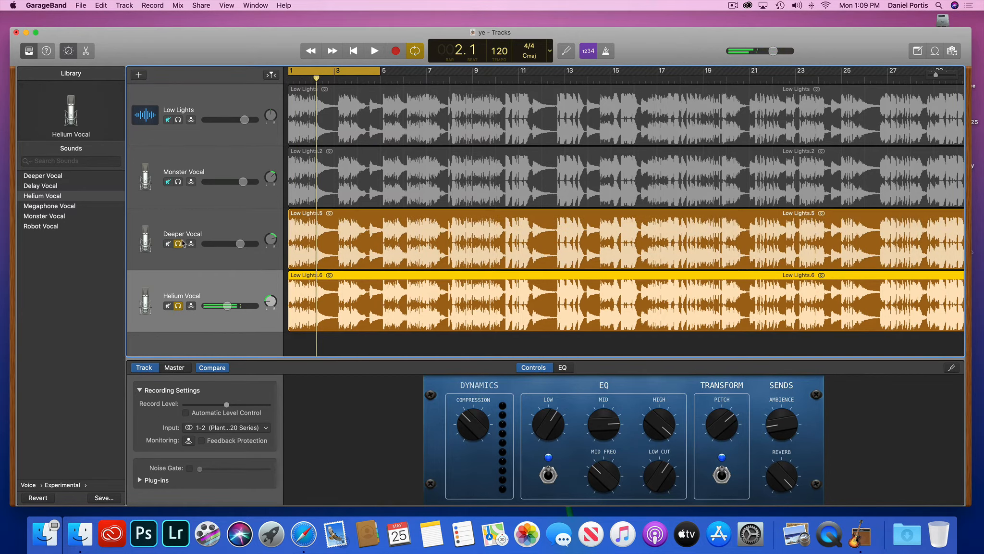
left_click(178, 182)
left_click(178, 120)
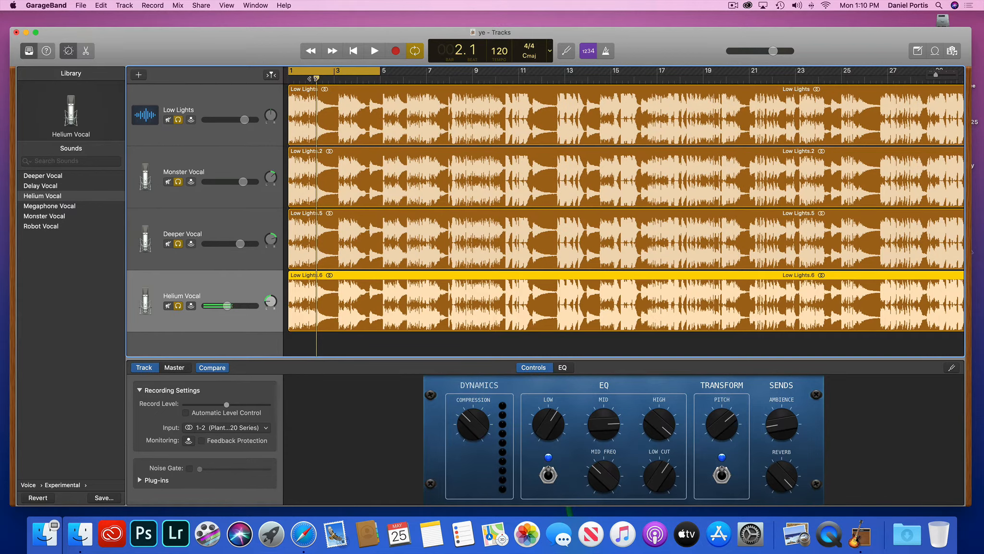
Play the song from the start and pull Helium Vocal's volume down to about -15 dB.
left_click_drag(316, 79, 268, 93)
key("space")
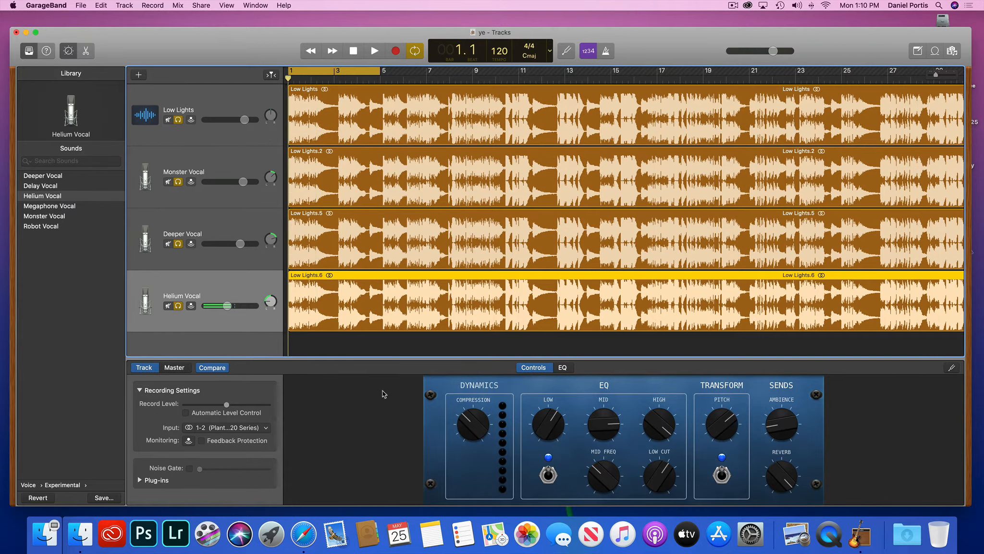
key("space")
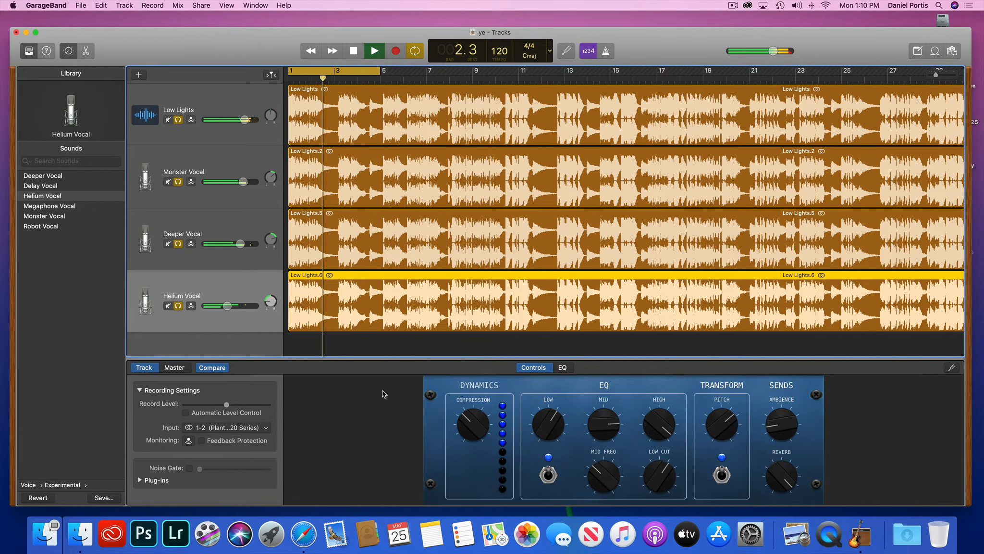
left_click_drag(226, 306, 216, 306)
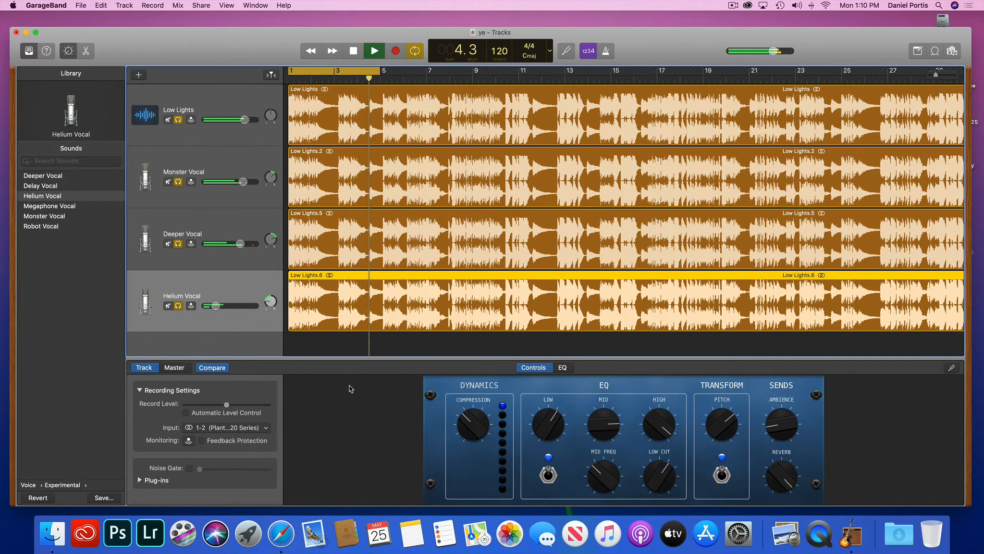
key("space")
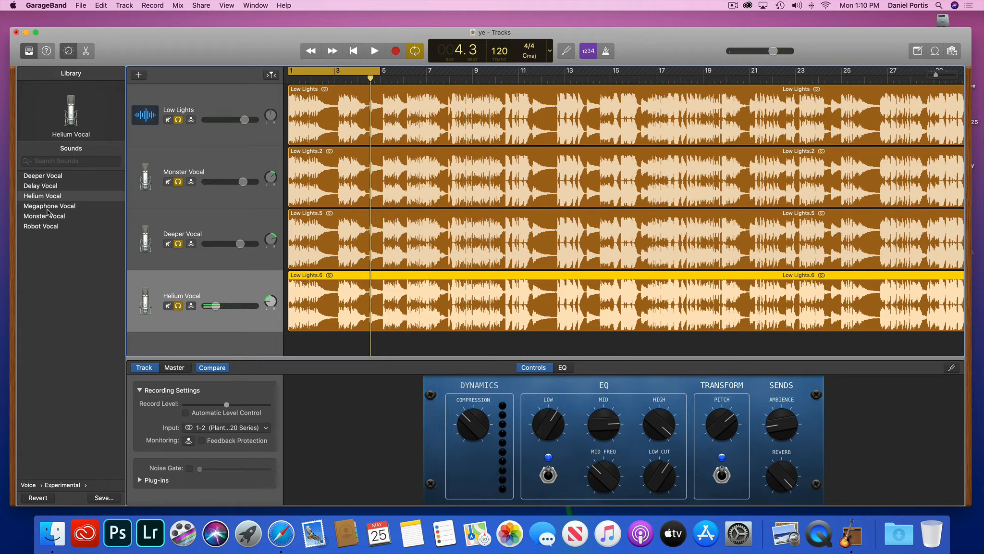
Switch the fourth track to the Robot Vocal preset and pan it left to about -40.
left_click(43, 226)
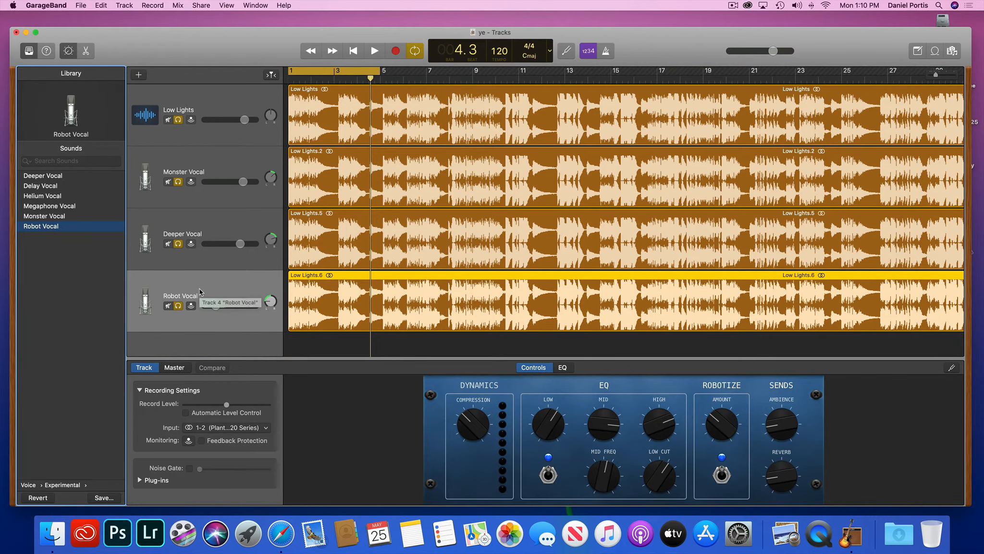
left_click(270, 301)
left_click_drag(265, 303, 266, 304)
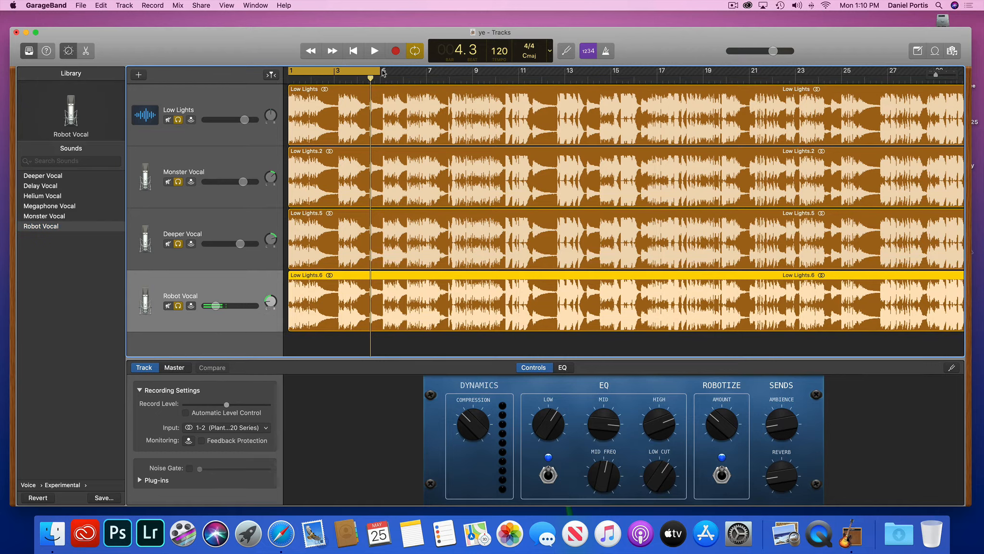
Play from bar 1, setting Robot Vocal to about -3.3 dB, lowering Deeper Vocal, and Monster Vocal to -1.4 dB.
left_click_drag(370, 79, 281, 83)
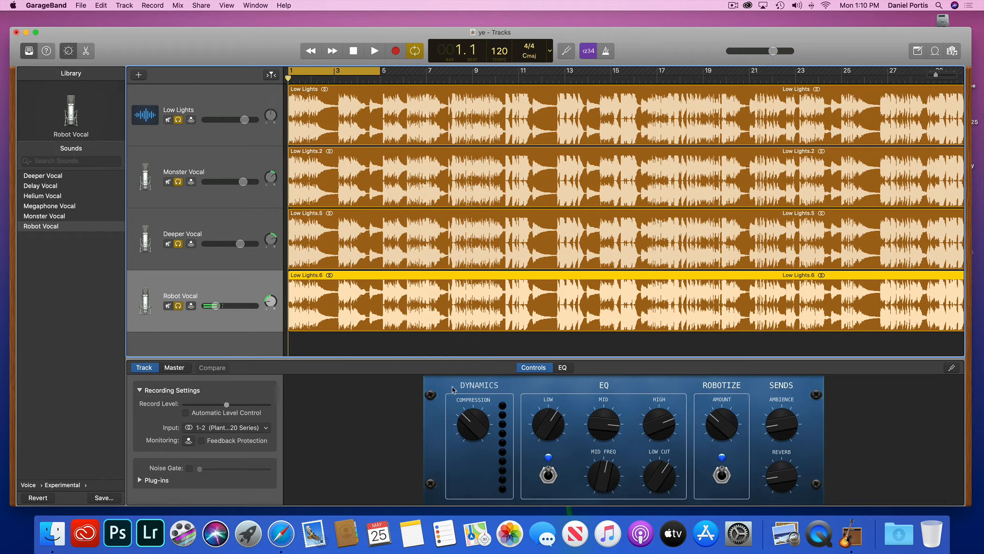
key("space")
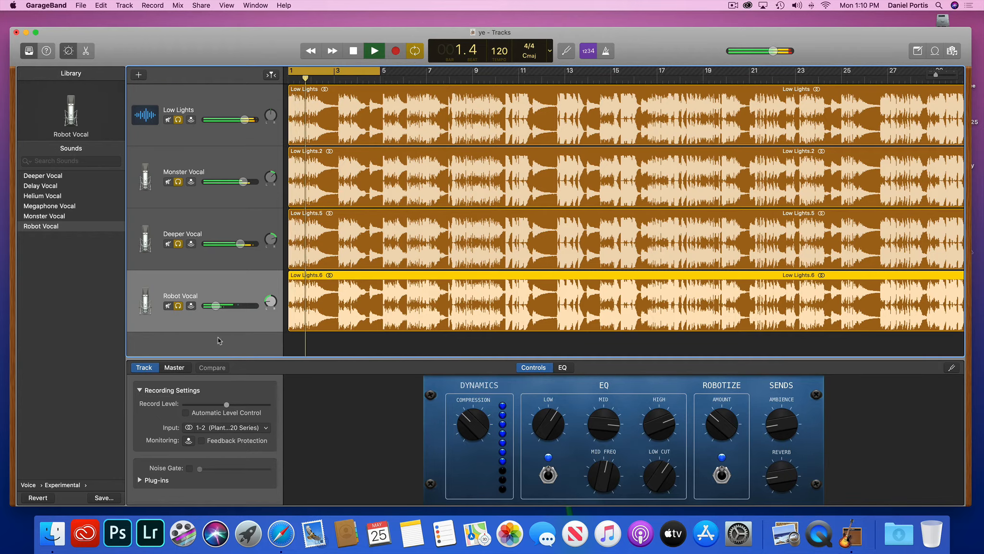
left_click_drag(216, 306, 219, 306)
left_click_drag(221, 306, 242, 308)
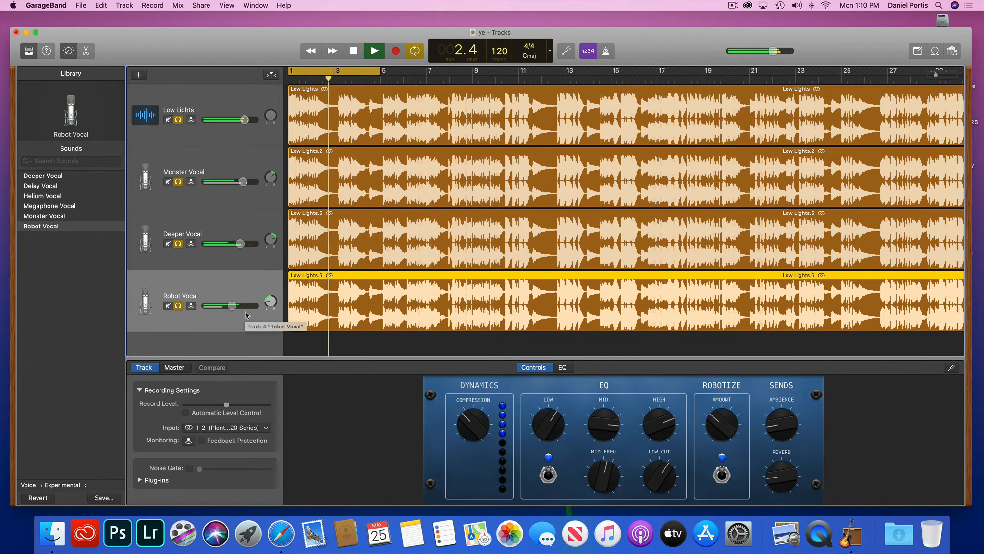
left_click_drag(240, 244, 236, 243)
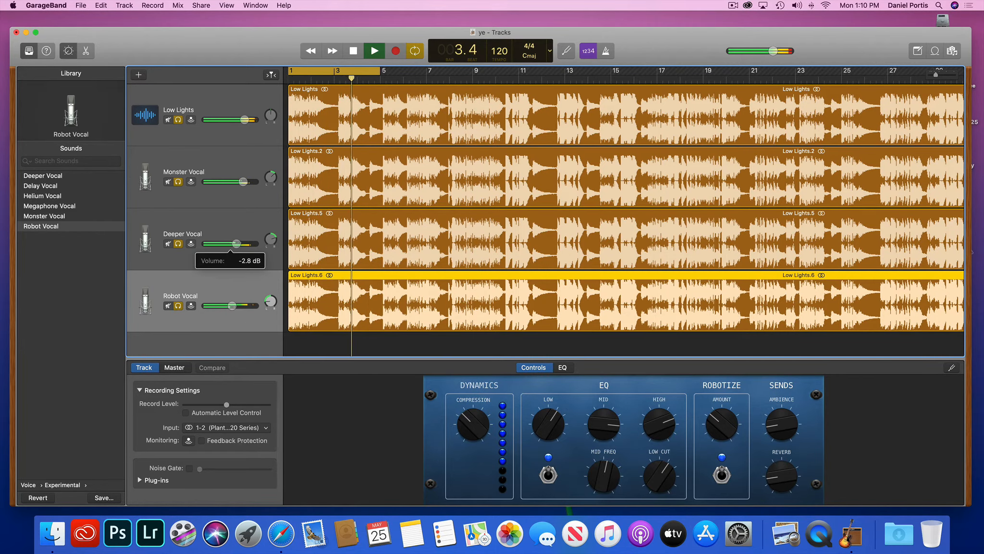
left_click_drag(243, 181, 243, 182)
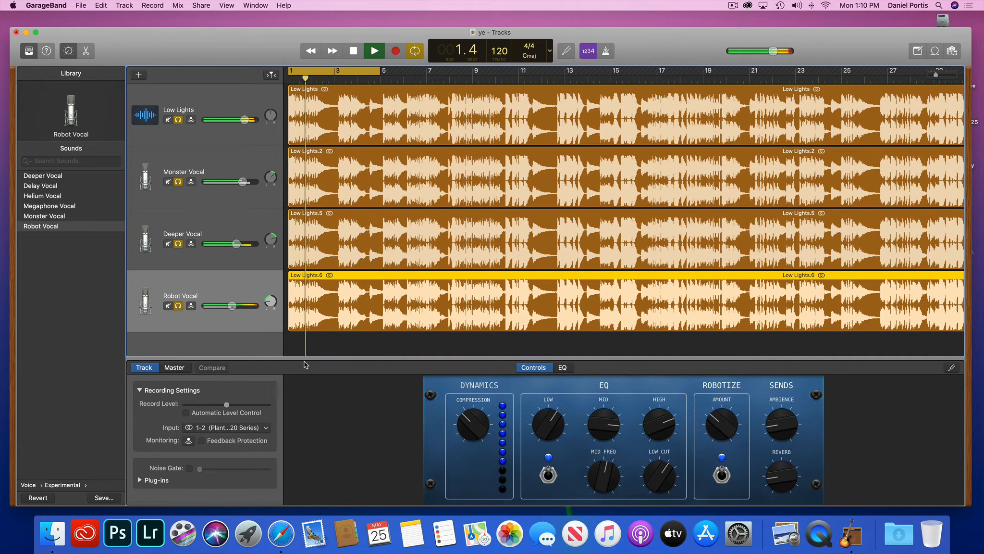
left_click_drag(234, 308, 238, 307)
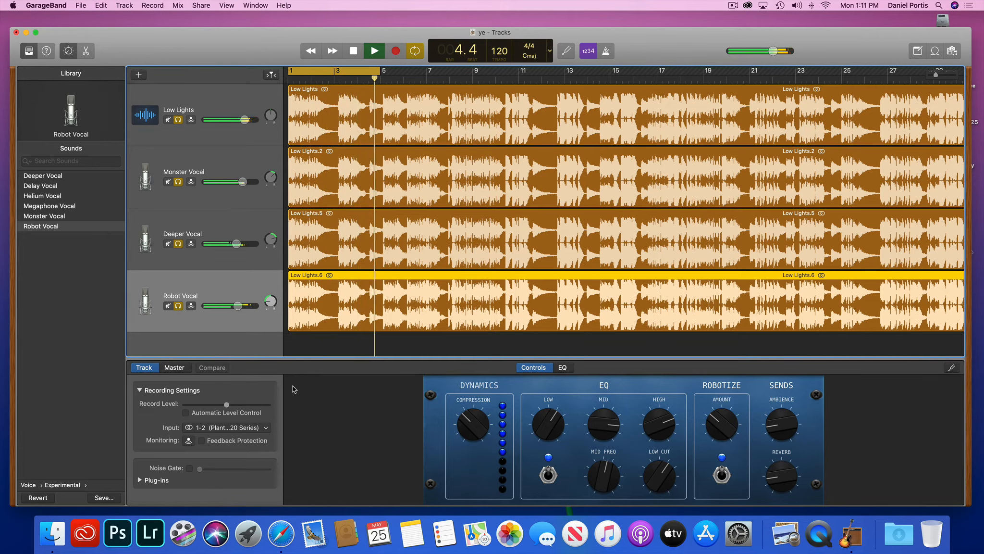
key("space")
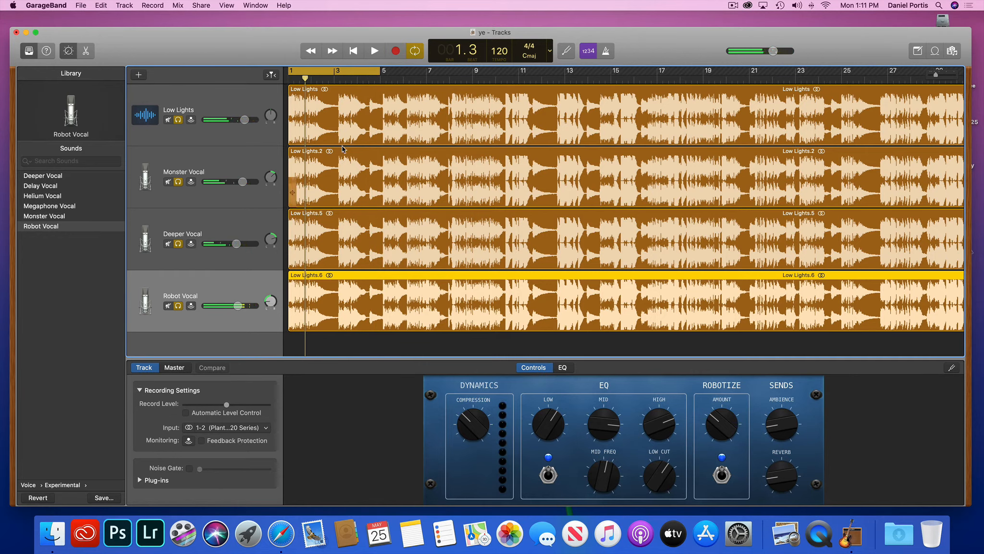
Return the fourth track to Helium Vocal, lower its volume, and play the song to check it.
left_click(43, 196)
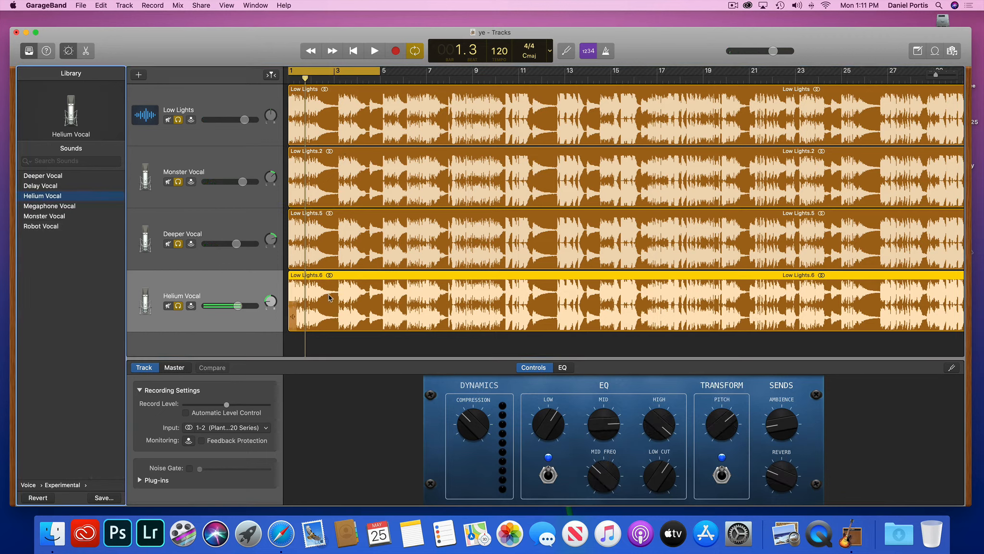
left_click_drag(235, 306, 228, 311)
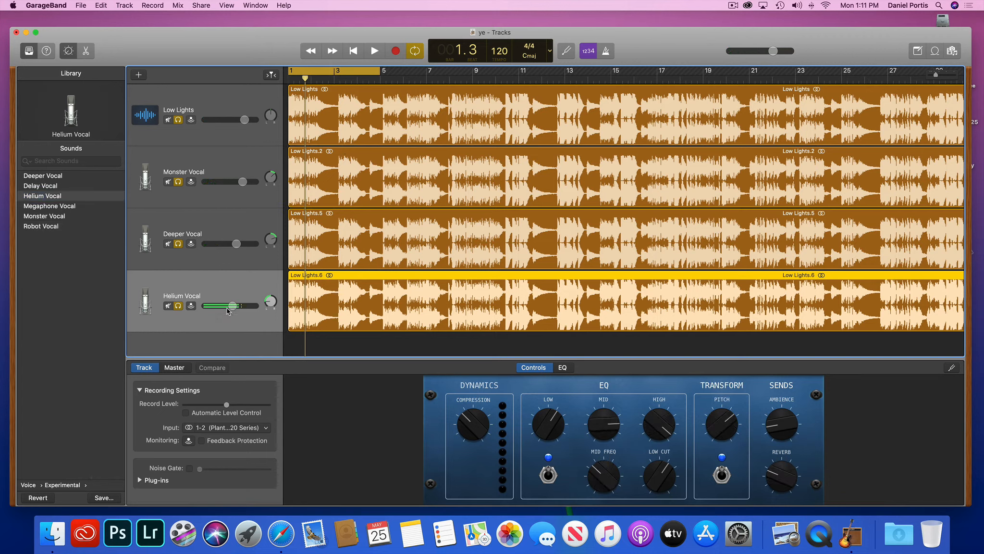
key("space")
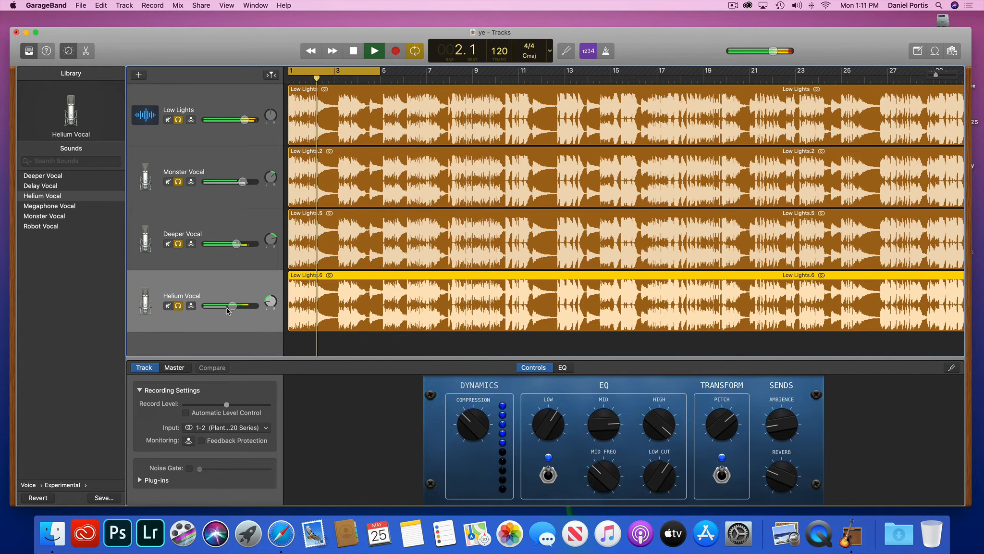
key("space")
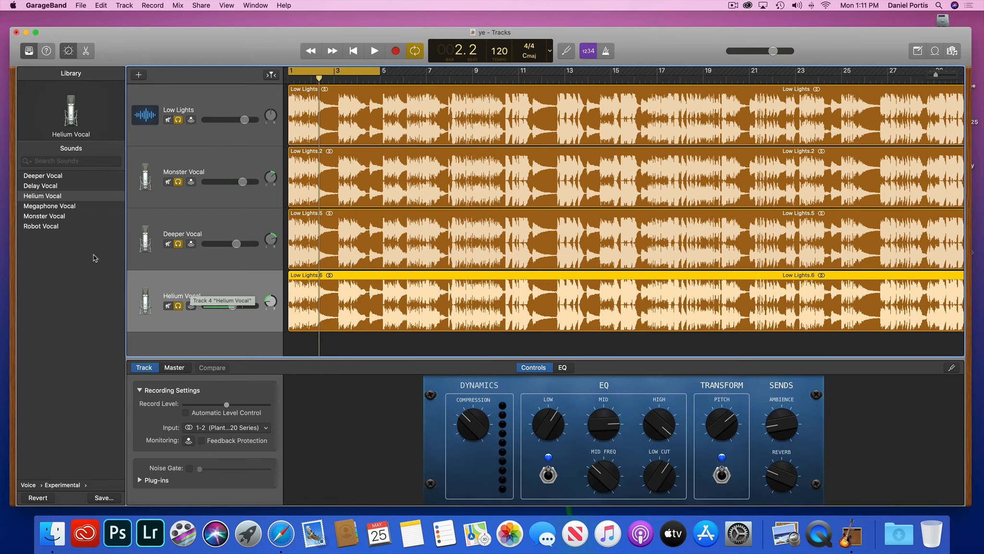
Audition Deeper Vocal on the fourth track, step back to Helium Vocal, then hide the sound library.
left_click(27, 52)
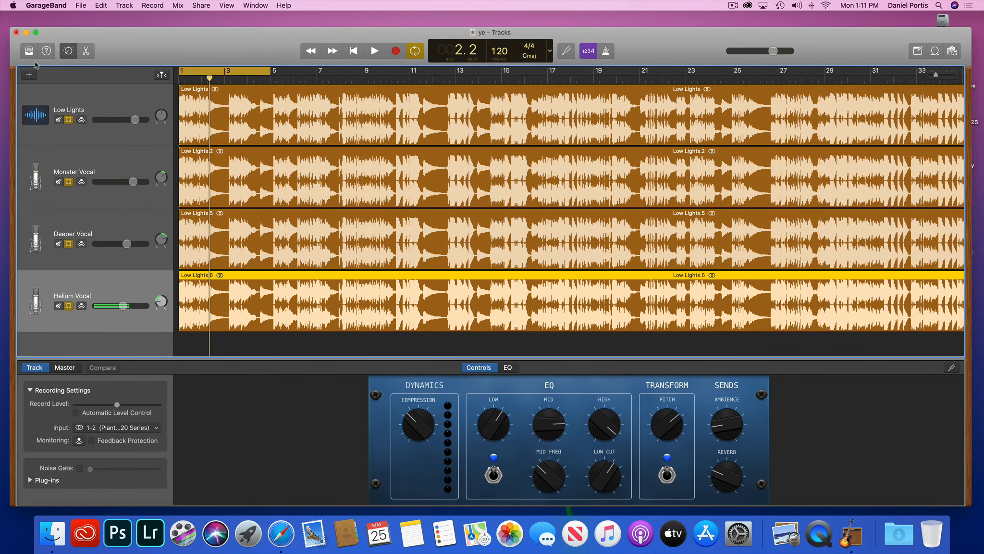
left_click(28, 51)
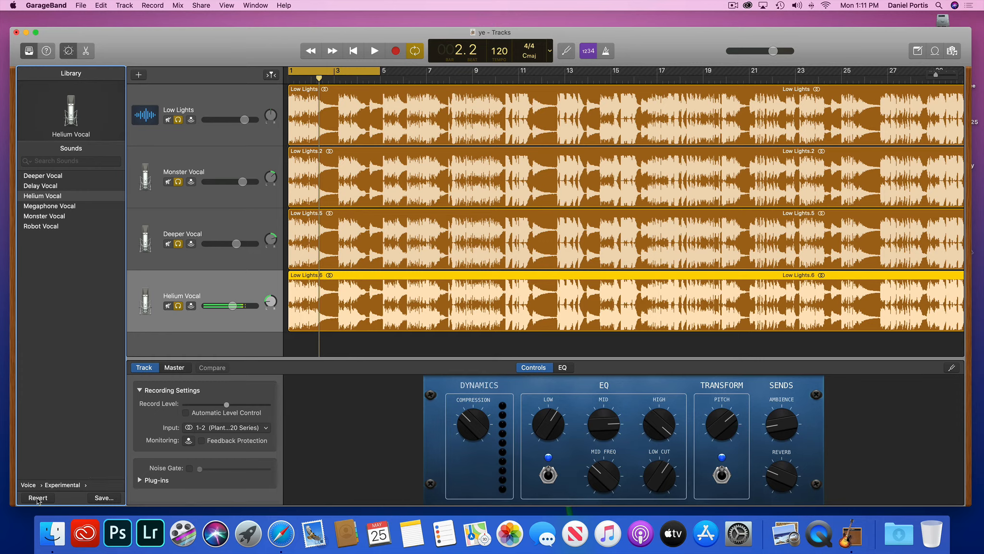
left_click(45, 177)
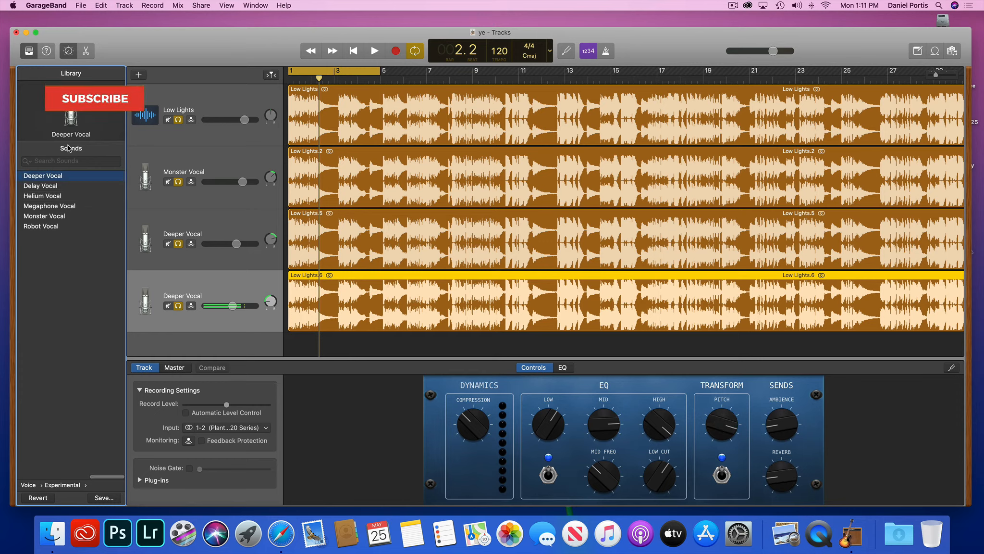
left_click(106, 114)
left_click(106, 114)
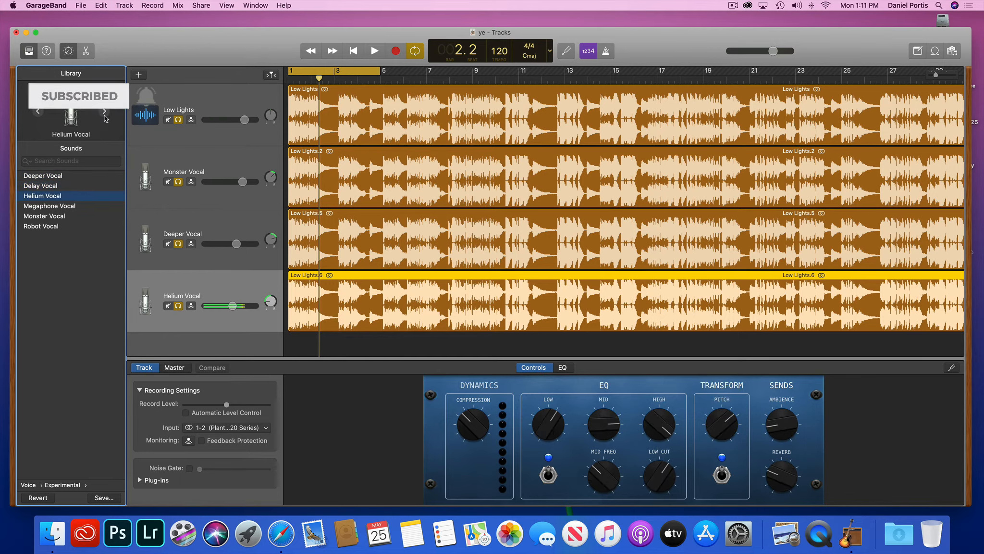
left_click(36, 55)
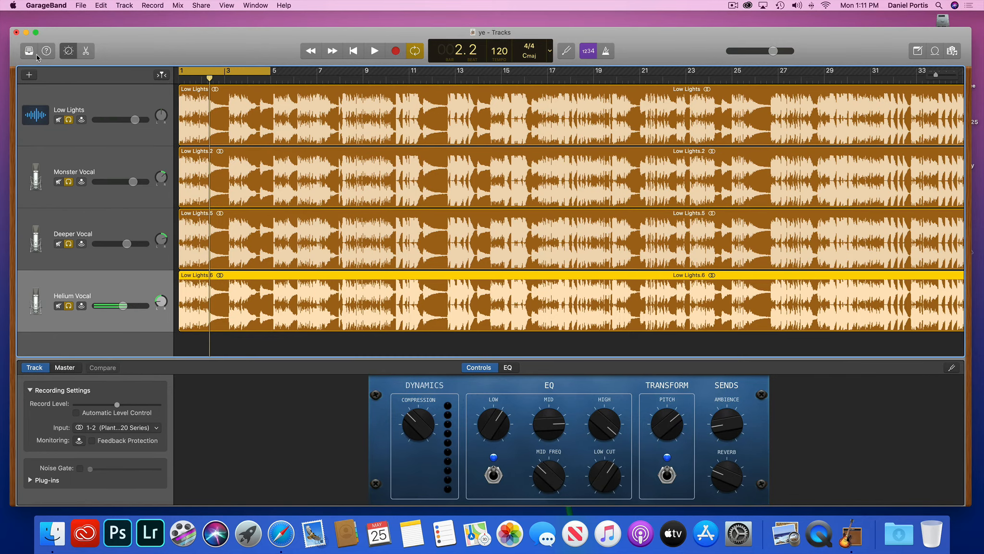
Show the Apple Loops browser next to the four tracks.
left_click(936, 51)
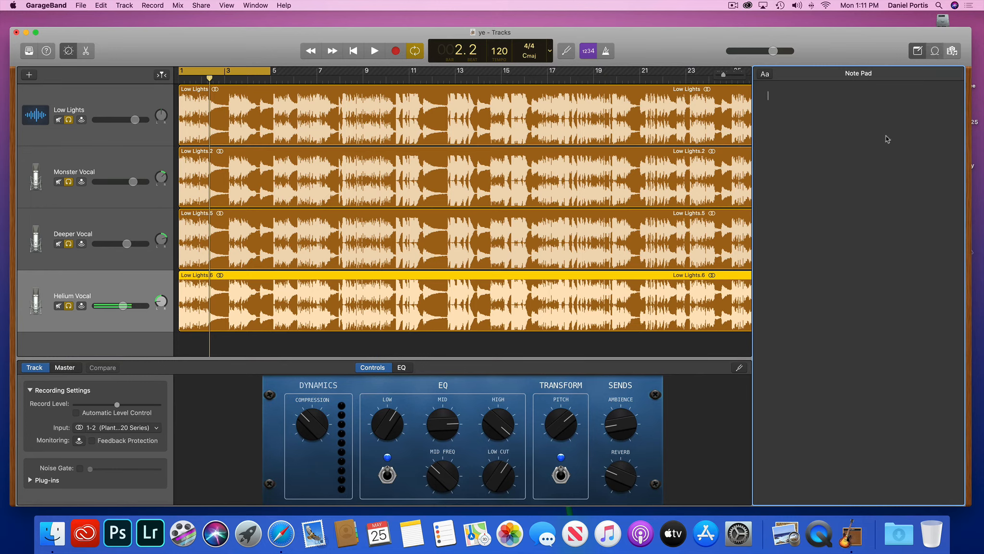
left_click(935, 51)
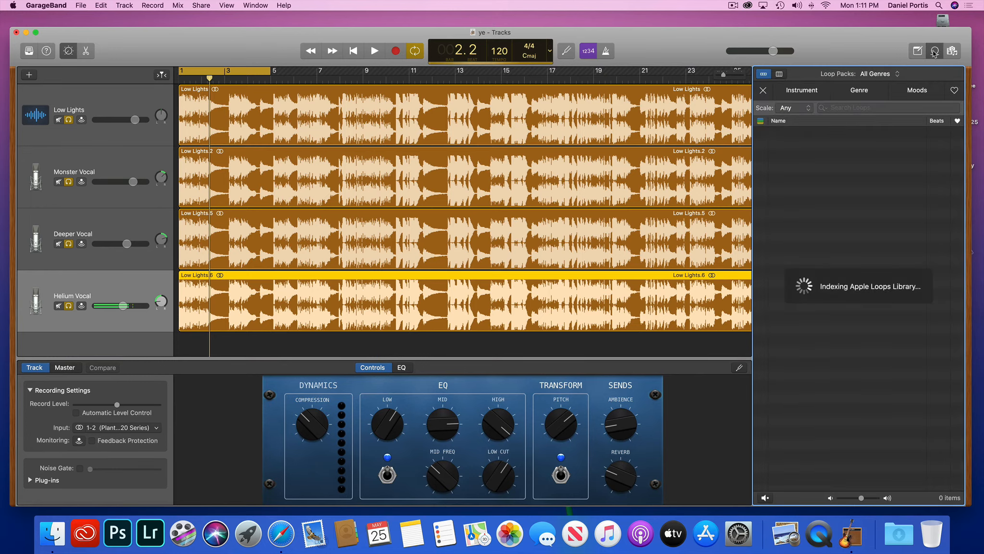